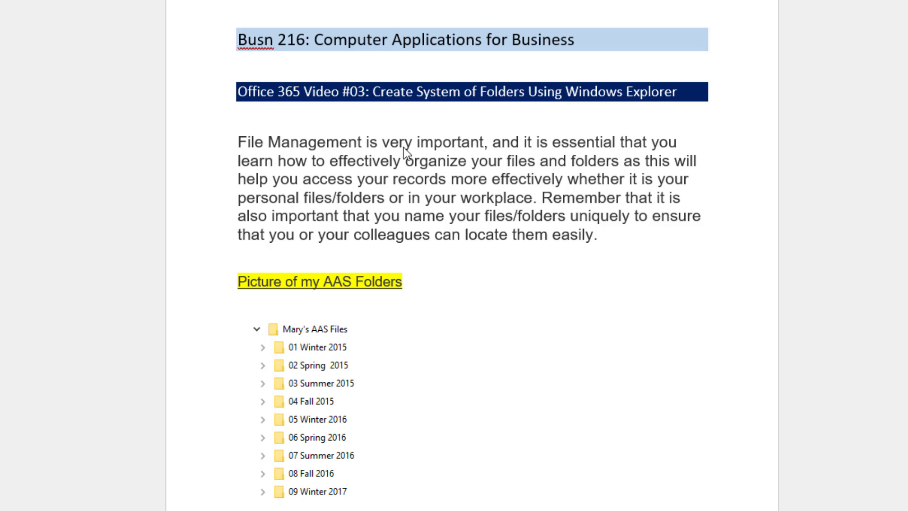
Step: Close the Word handout on the system of folders so the desktop shows
{"action": "left_click_drag", "start_coordinate": [458, 104], "coordinate": [499, 106]}
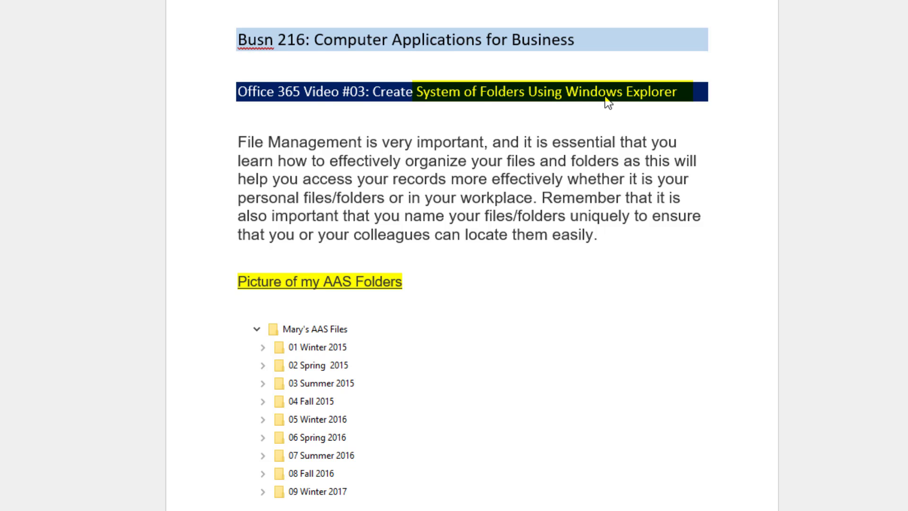
{"action": "left_click", "coordinate": [501, 277]}
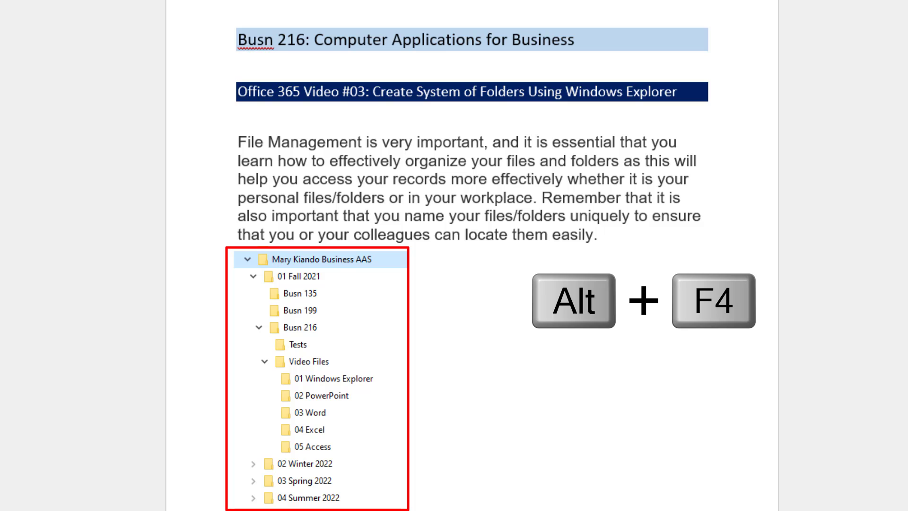
{"action": "key", "text": "alt+F4"}
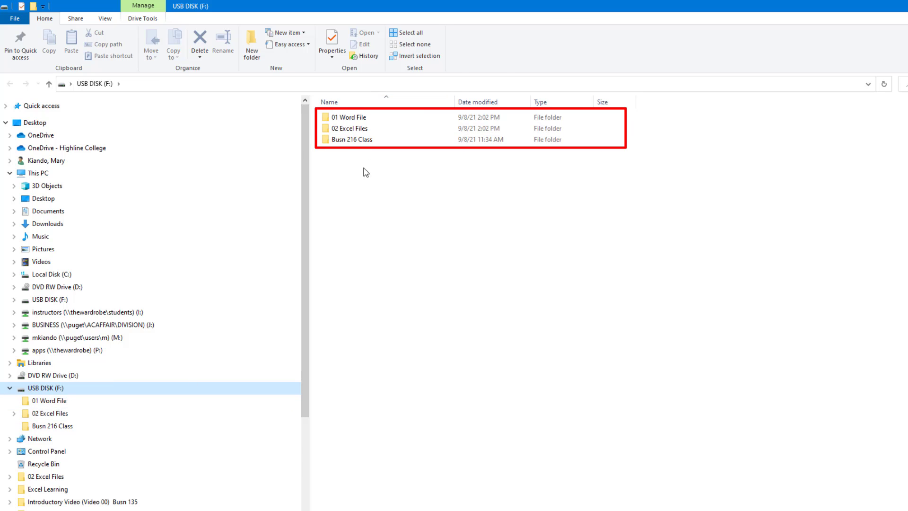
Step: Create a new folder at the top level of the USB DISK (F:) drive
{"action": "left_click", "coordinate": [351, 129]}
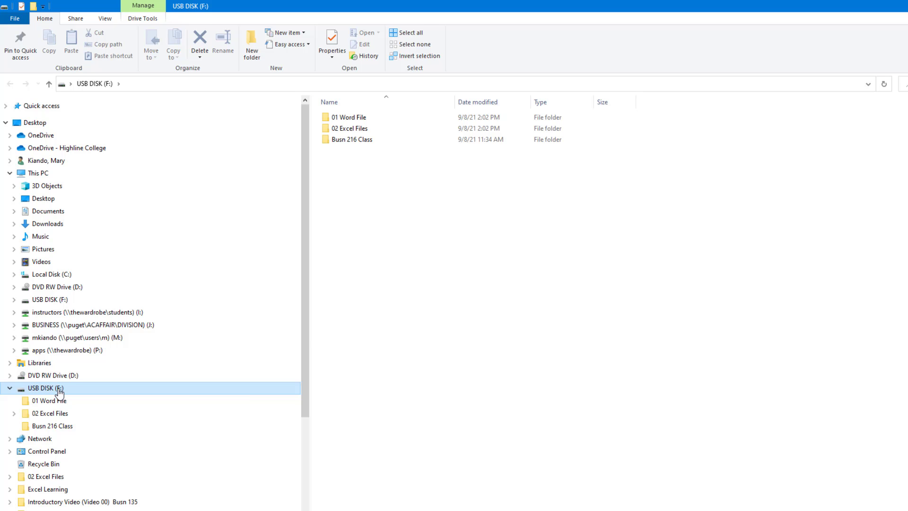
{"action": "scroll", "coordinate": [59, 392], "scroll_direction": "down", "scroll_amount": 1}
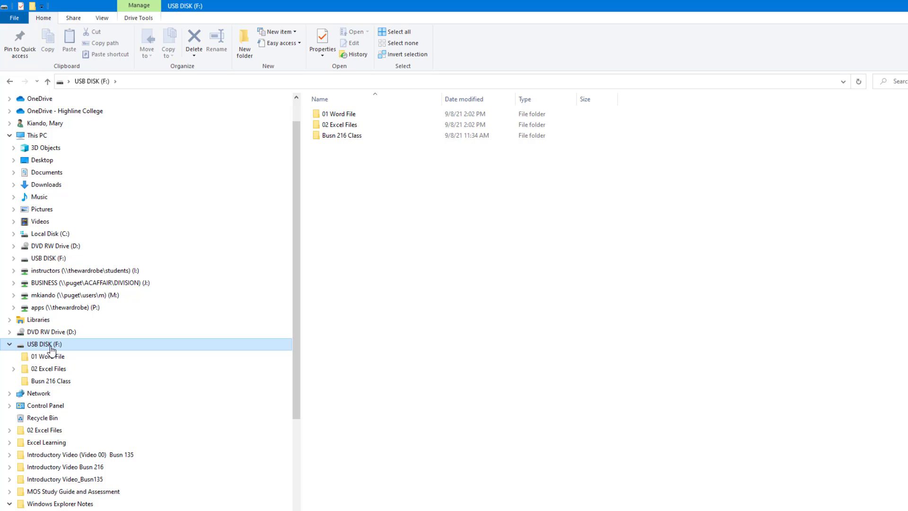
{"action": "key", "text": "ctrl+shift+n"}
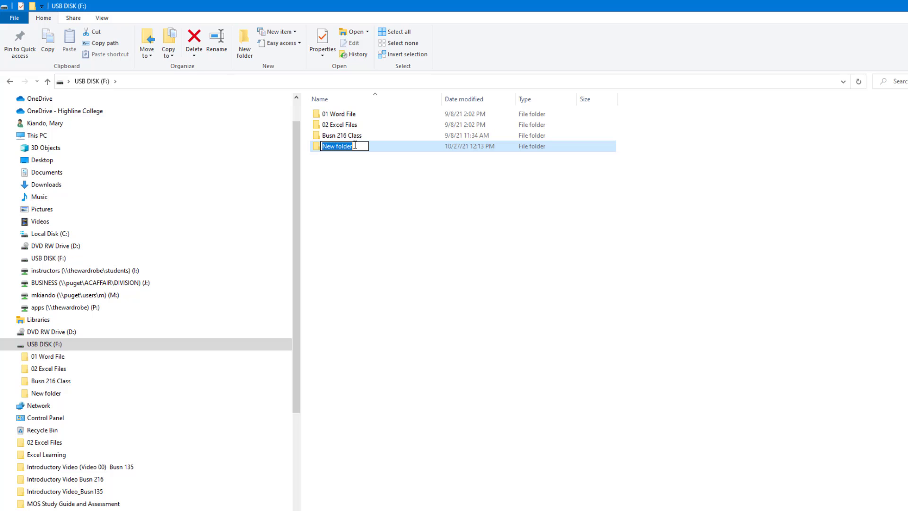
Step: Name the folder 'Your Name Your Major', then rename it to the student's full name plus Business AAS
{"action": "type", "text": "Your Name Your M"}
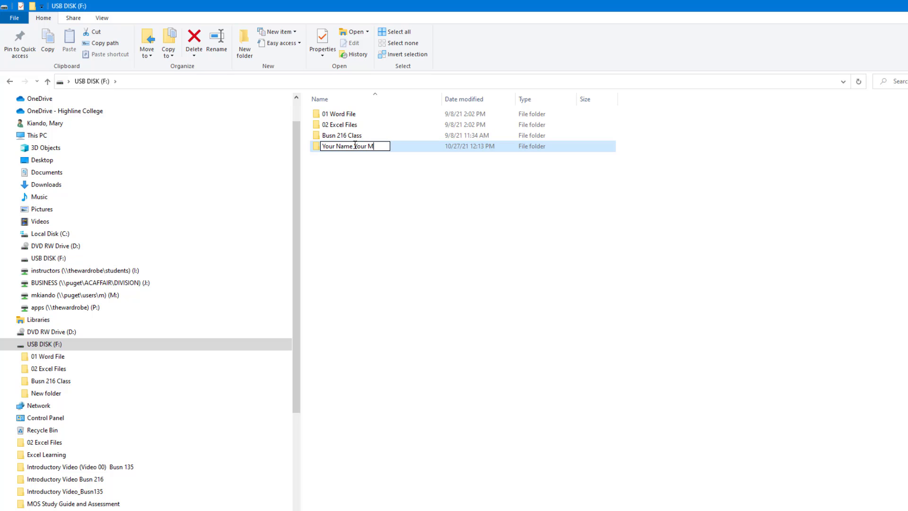
{"action": "type", "text": "ajor"}
{"action": "key", "text": "Return"}
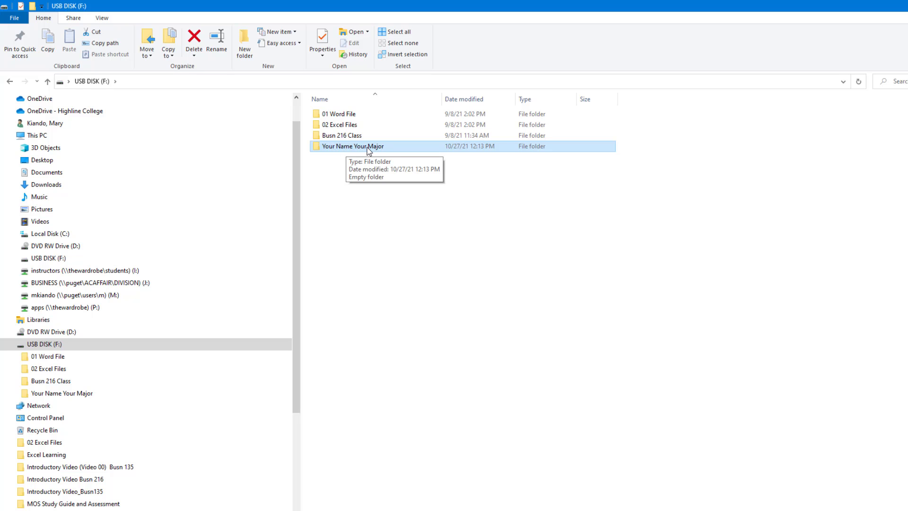
{"action": "key", "text": "F2"}
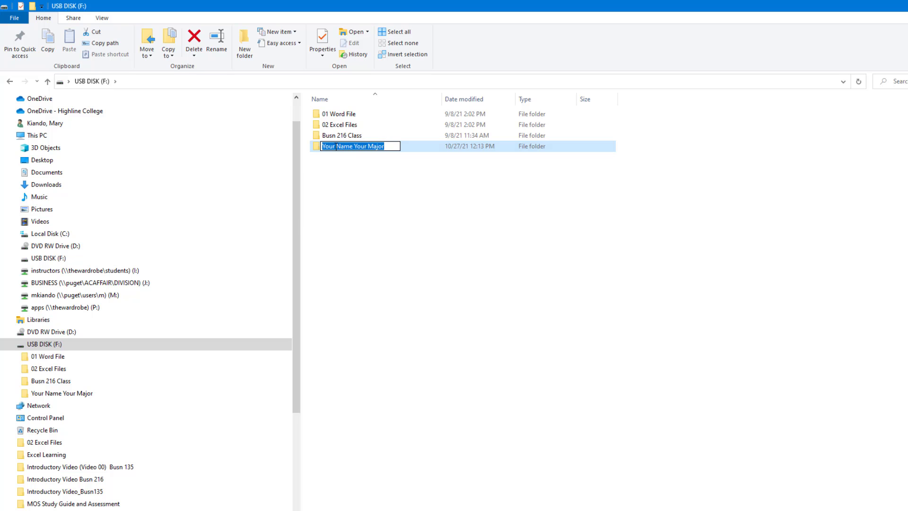
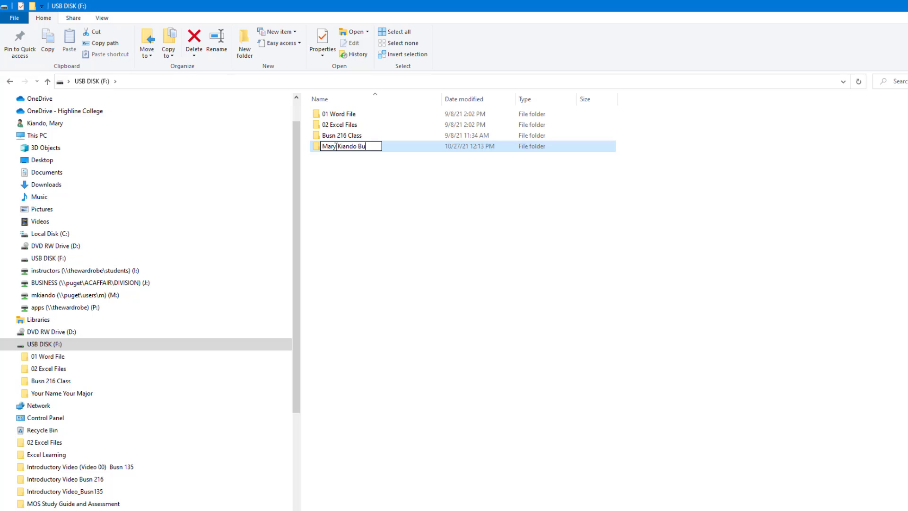
{"action": "type", "text": "siness AAS"}
{"action": "key", "text": "Return"}
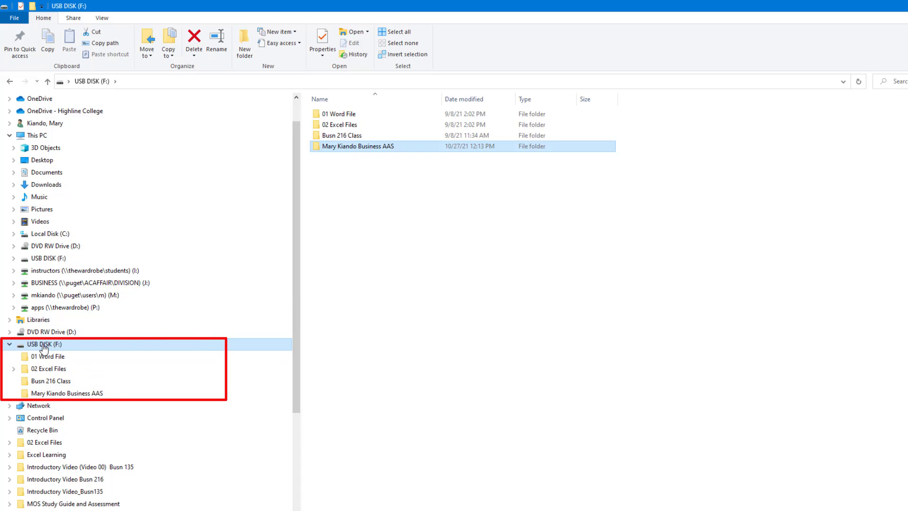
Step: Open the Business AAS folder on USB DISK (F:) and create a new subfolder in it
{"action": "left_click", "coordinate": [48, 348]}
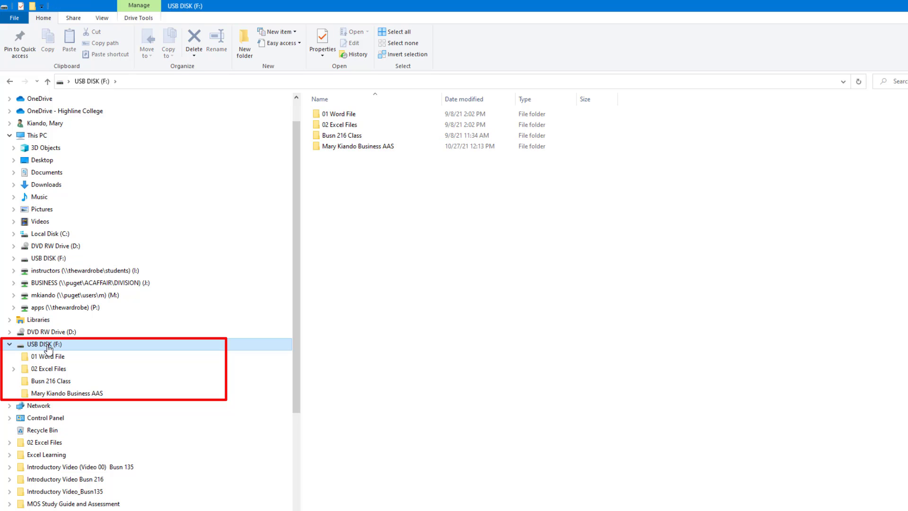
{"action": "left_click", "coordinate": [51, 396]}
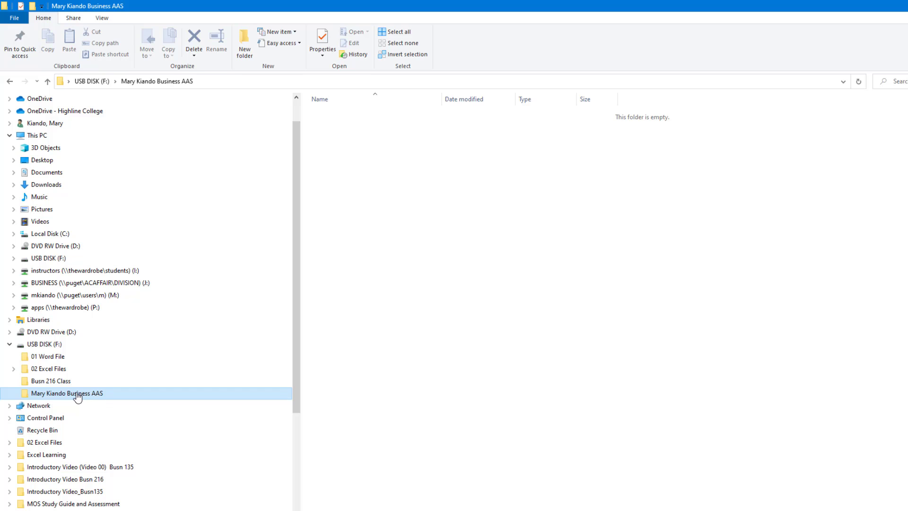
{"action": "key", "text": "ctrl+shift+n"}
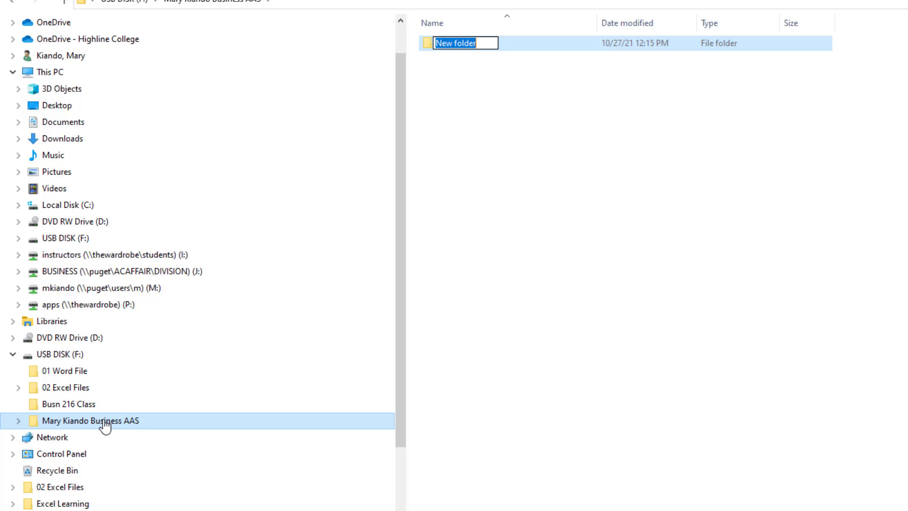
Step: Name the new subfolder Fall 2021, then add Winter 2022 and Spring 2022 folders
{"action": "type", "text": "Fa"}
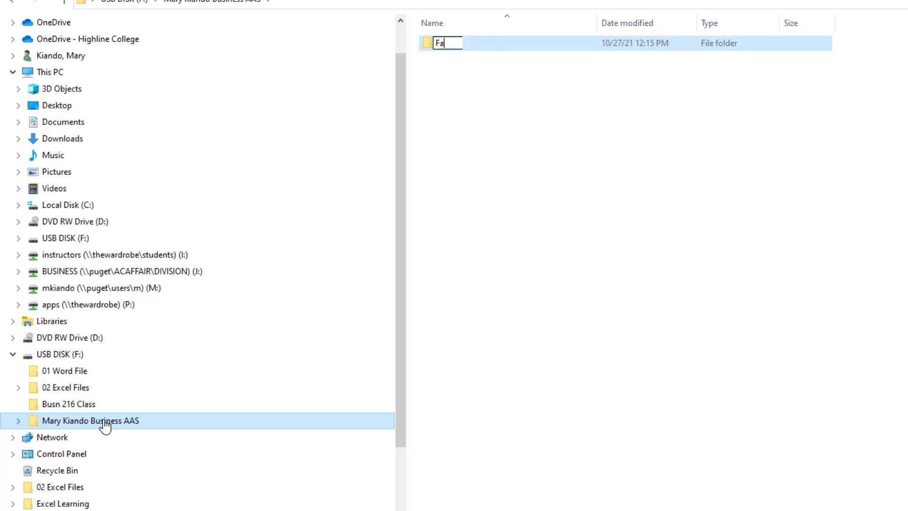
{"action": "type", "text": "ll 2021"}
{"action": "key", "text": "Return"}
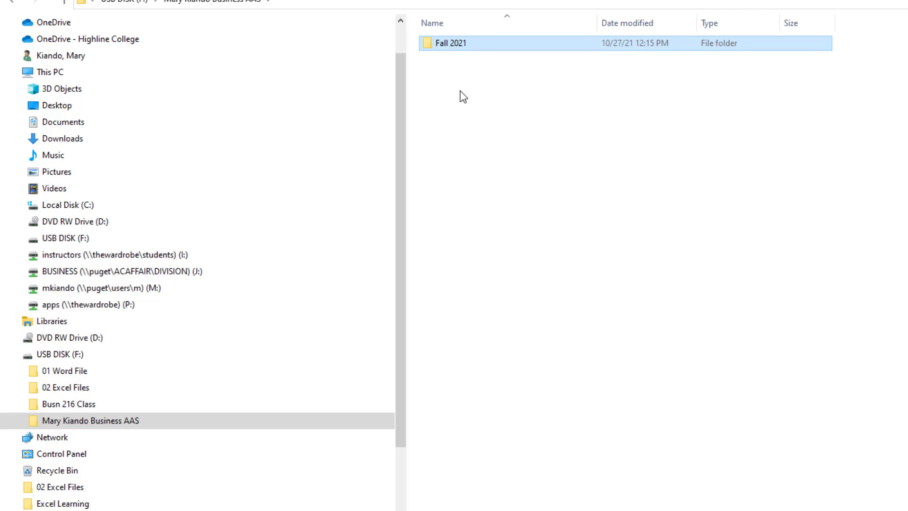
{"action": "key", "text": "ctrl+shift+n"}
{"action": "type", "text": "Win"}
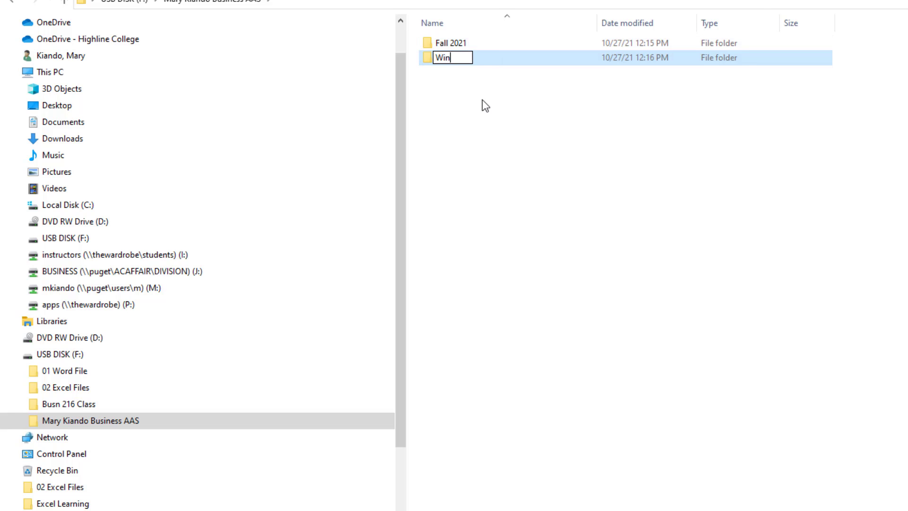
{"action": "type", "text": "ter 2022"}
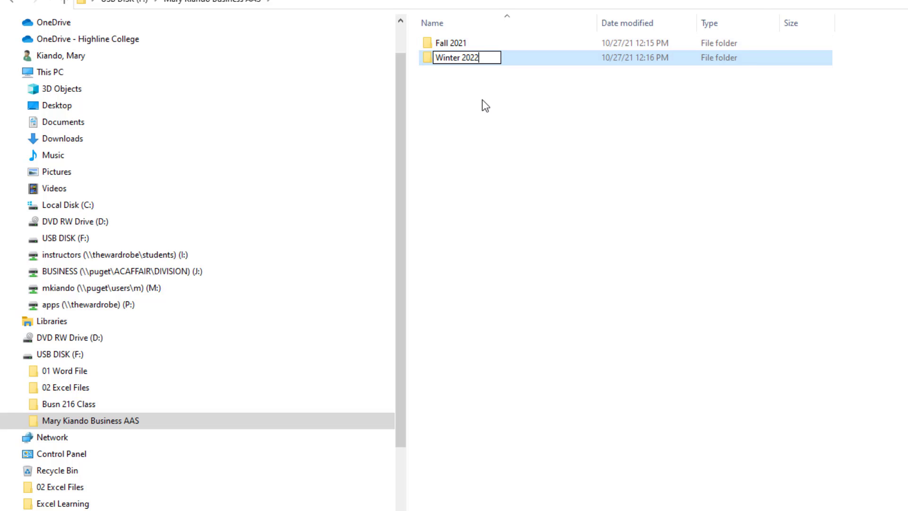
{"action": "key", "text": "Return"}
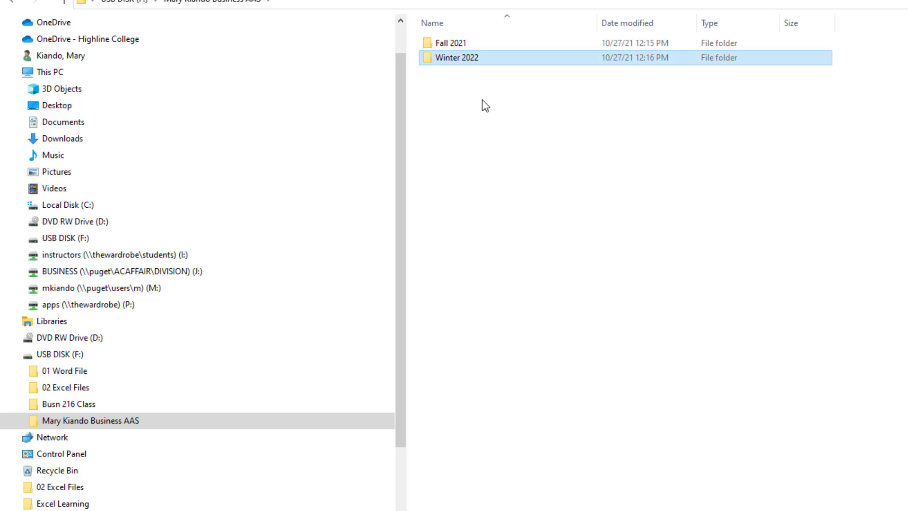
{"action": "key", "text": "ctrl+shift+n"}
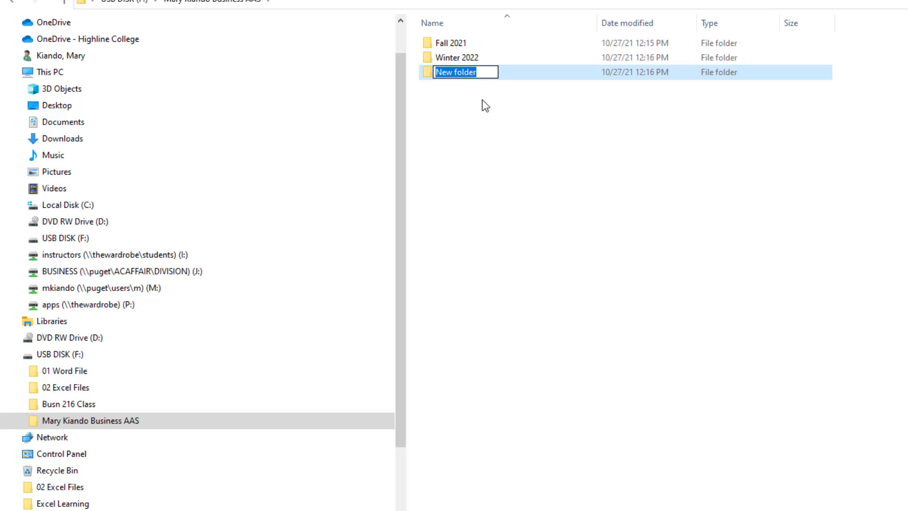
{"action": "type", "text": "Spr"}
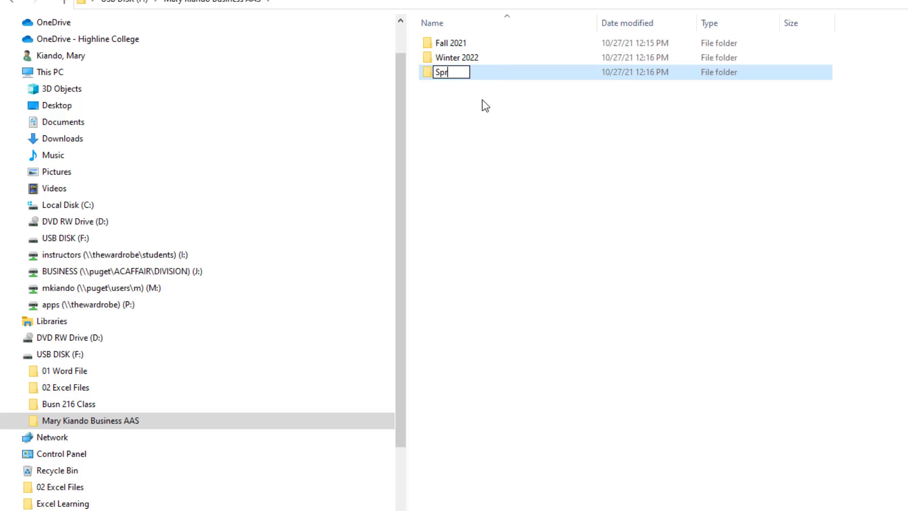
{"action": "type", "text": "ing 2022"}
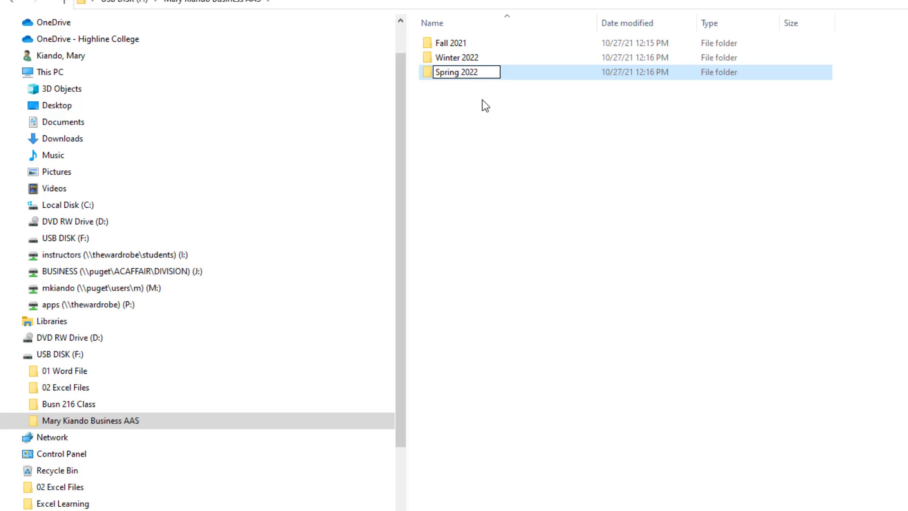
{"action": "key", "text": "Return"}
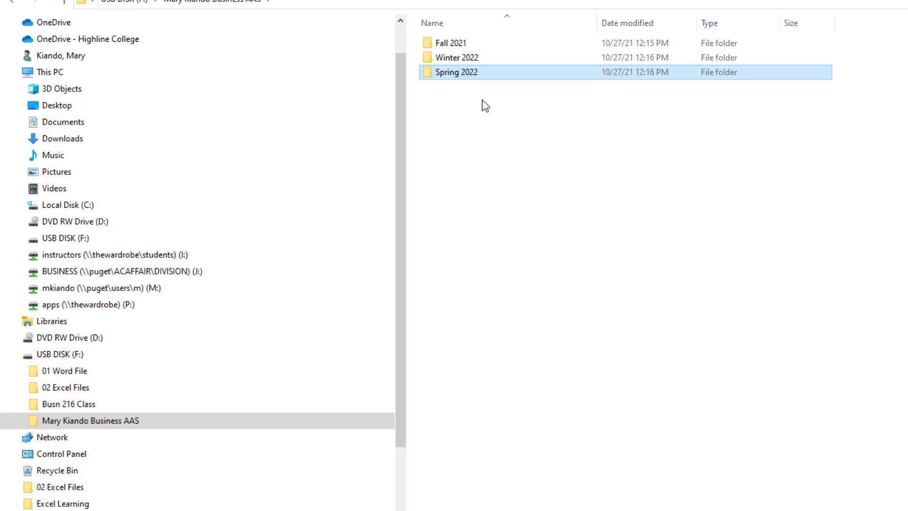
Step: Add Summer 2022 and Fall 2022 semester folders
{"action": "key", "text": "ctrl+shift+n"}
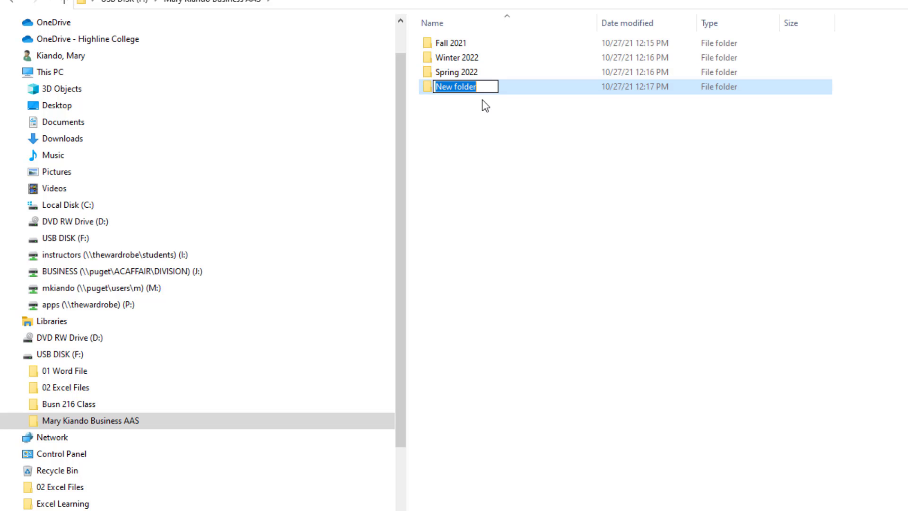
{"action": "type", "text": "Summer"}
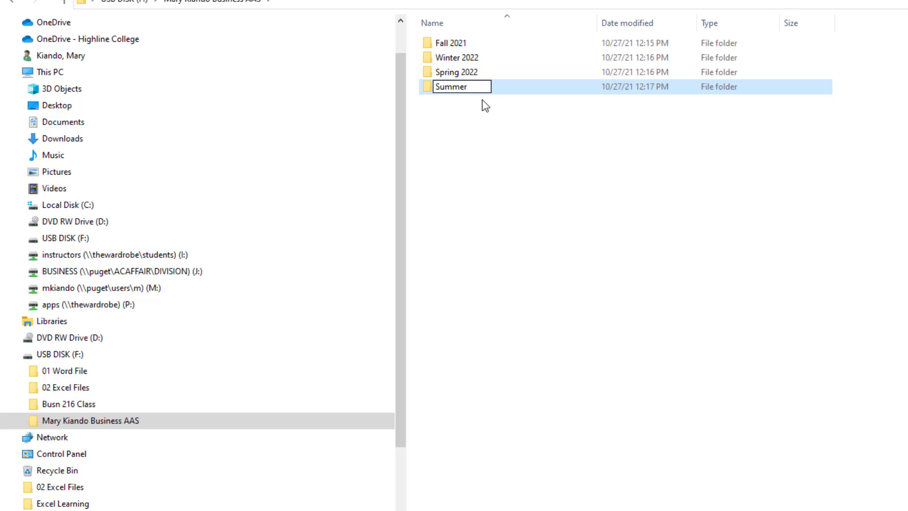
{"action": "type", "text": " 2022"}
{"action": "key", "text": "Return"}
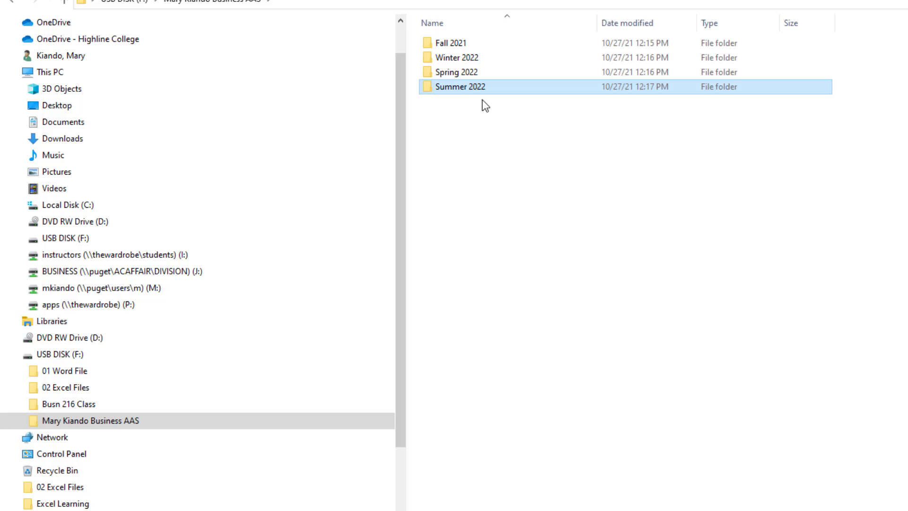
{"action": "key", "text": "ctrl+shift+n"}
{"action": "type", "text": "Fa"}
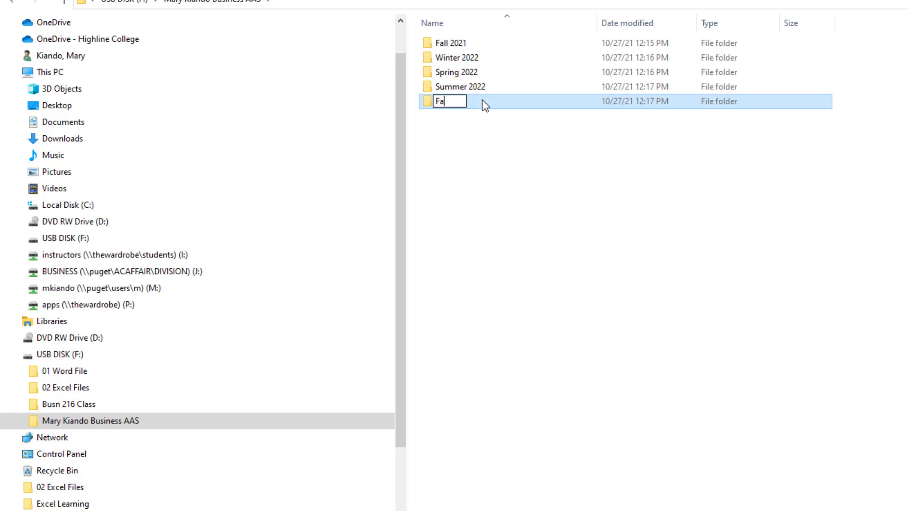
{"action": "type", "text": "ll 2022"}
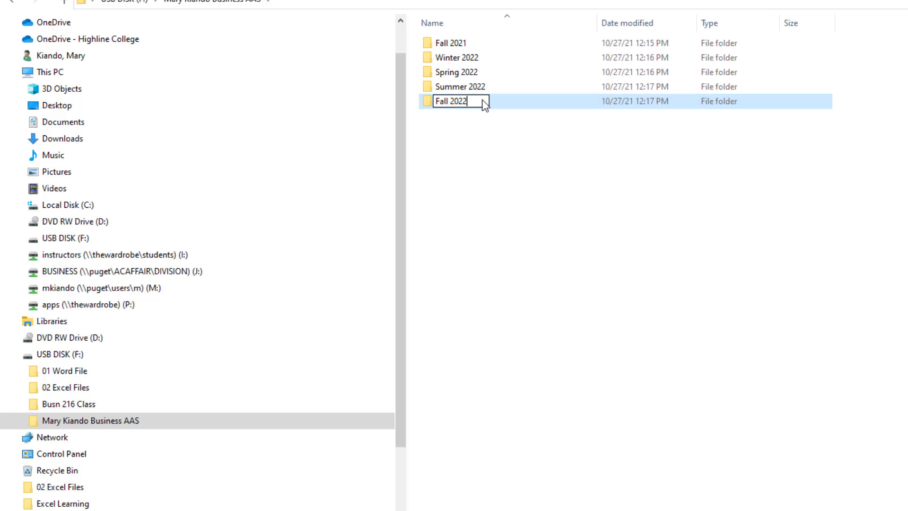
{"action": "key", "text": "Return"}
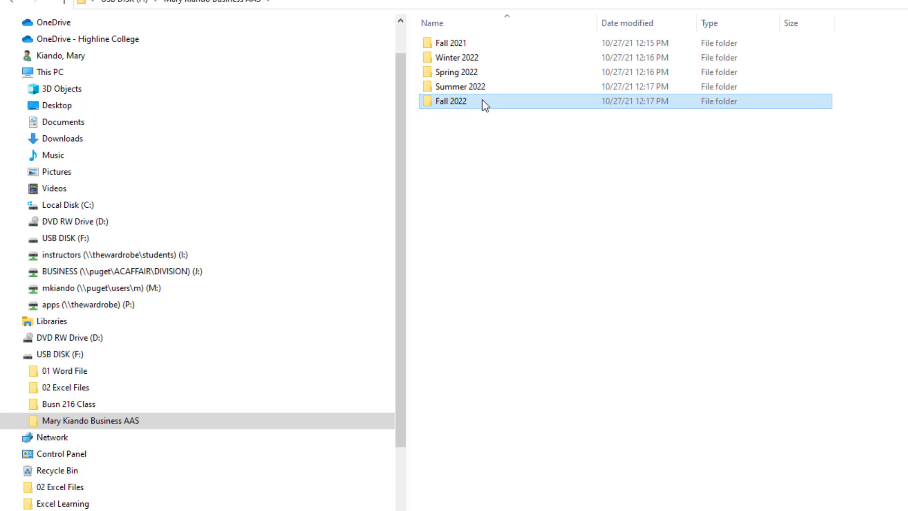
Step: Add Winter 2023 and Spring 2023 semester folders, fixing a typo in the year
{"action": "key", "text": "ctrl+shift+n"}
{"action": "type", "text": "Winter "}
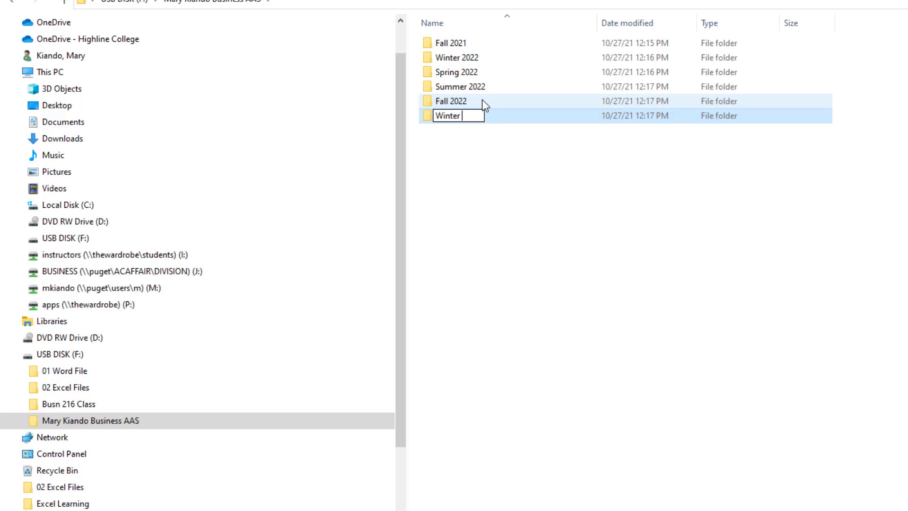
{"action": "type", "text": "2023"}
{"action": "key", "text": "Return"}
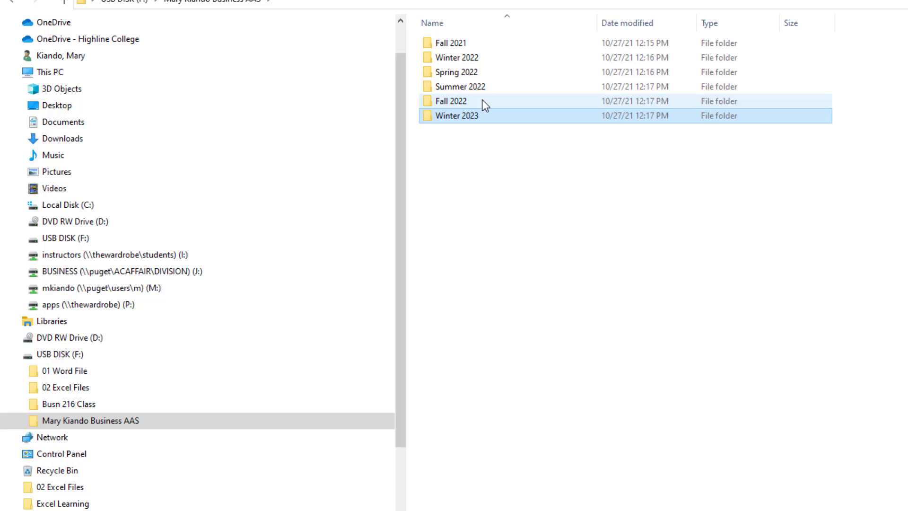
{"action": "key", "text": "ctrl+shift+n"}
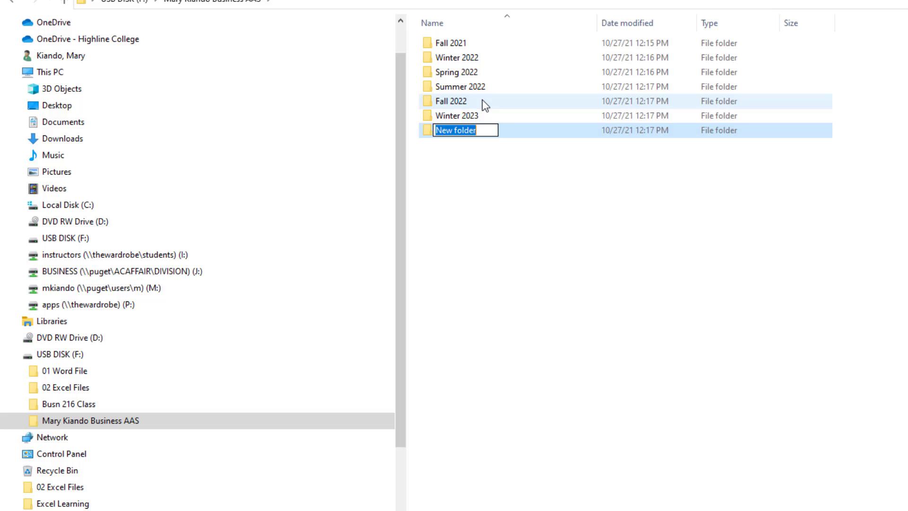
{"action": "type", "text": "Spring 20"}
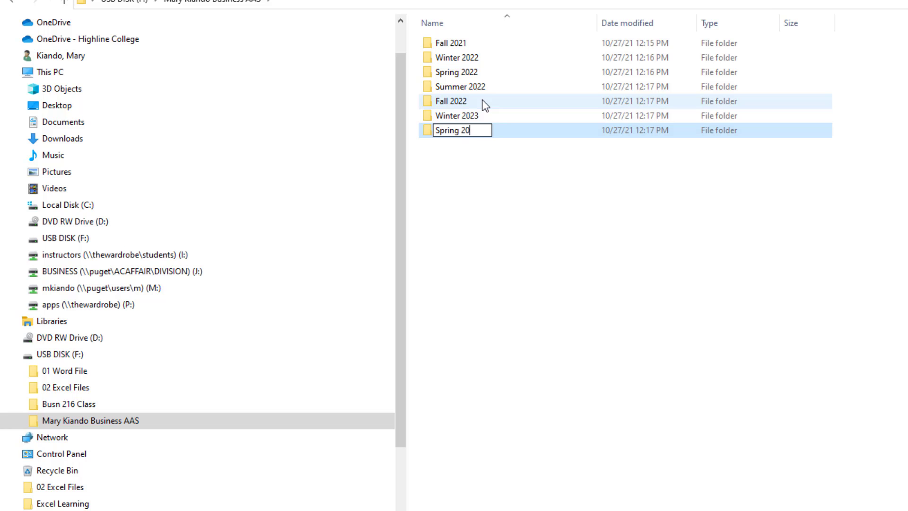
{"action": "type", "text": "3"}
{"action": "key", "text": "BackSpace"}
{"action": "type", "text": "23"}
{"action": "key", "text": "Return"}
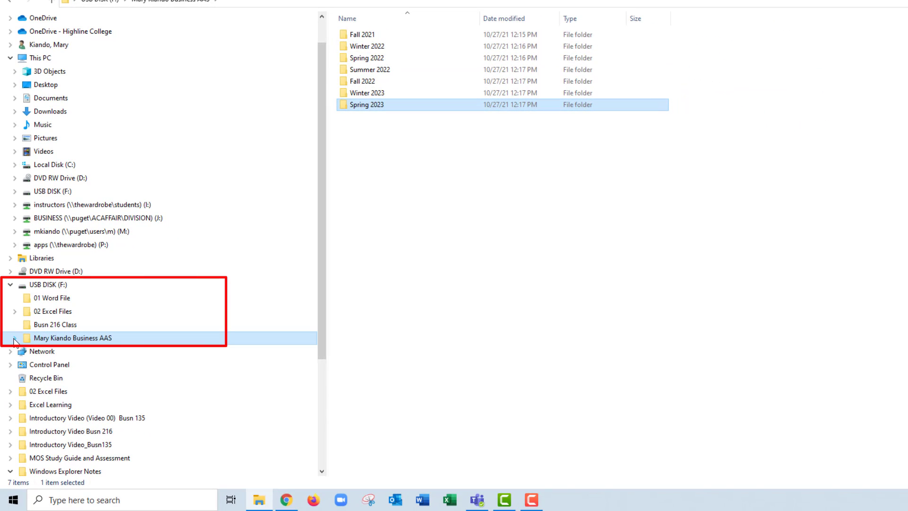
Step: Expand Business AAS in the navigation tree, sort folders by name A to Z, select Fall 2021
{"action": "left_click", "coordinate": [14, 338]}
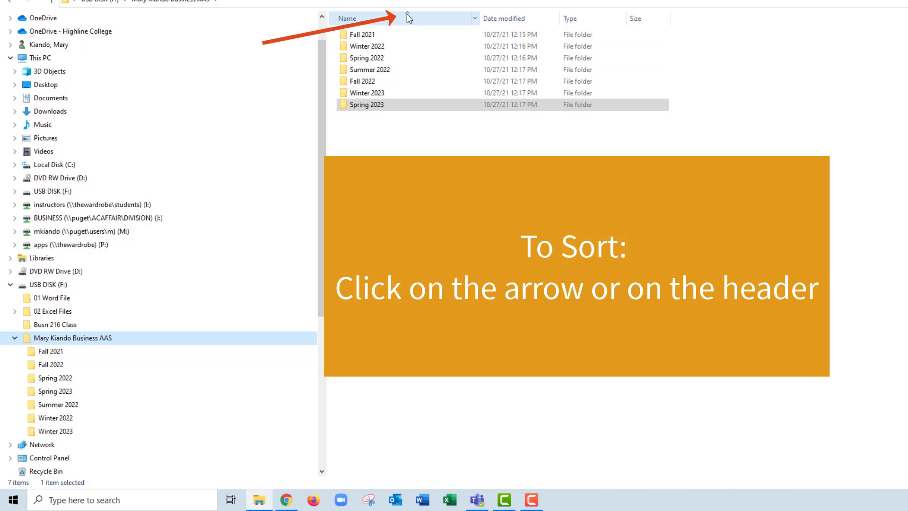
{"action": "left_click", "coordinate": [407, 16]}
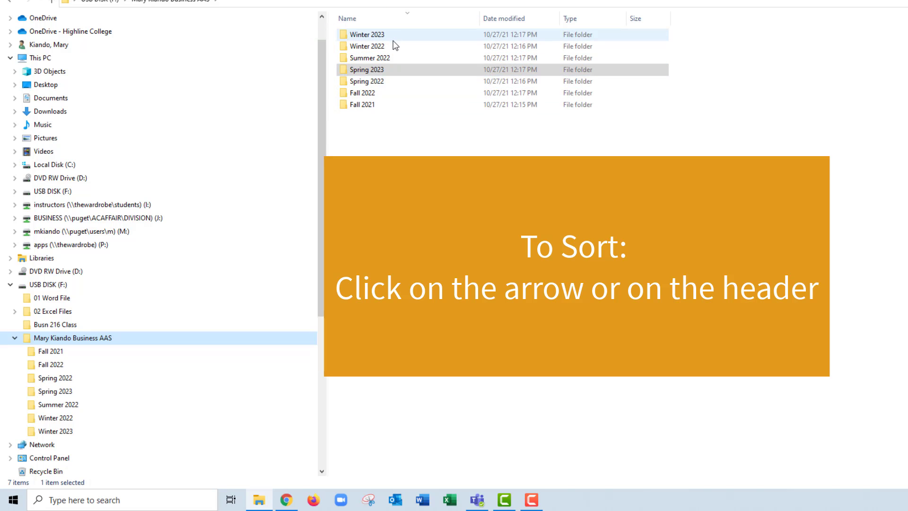
{"action": "left_click", "coordinate": [408, 17]}
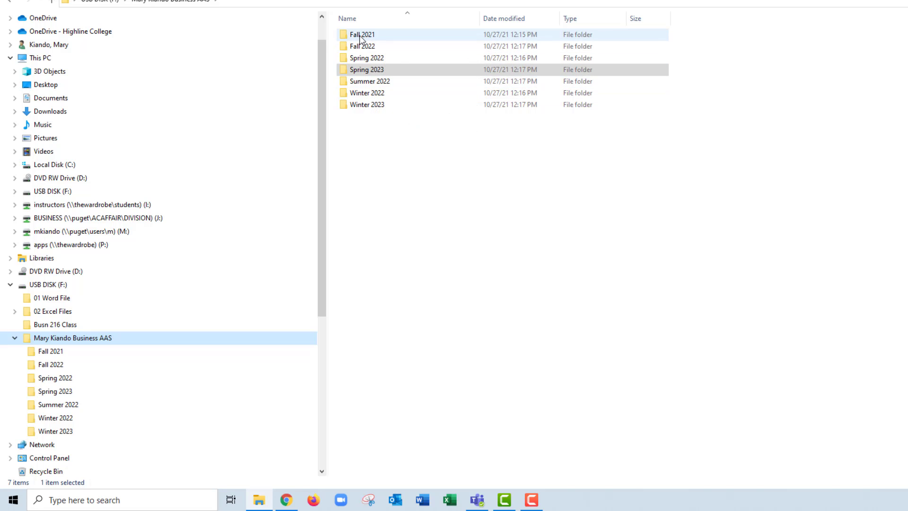
{"action": "left_click", "coordinate": [370, 37]}
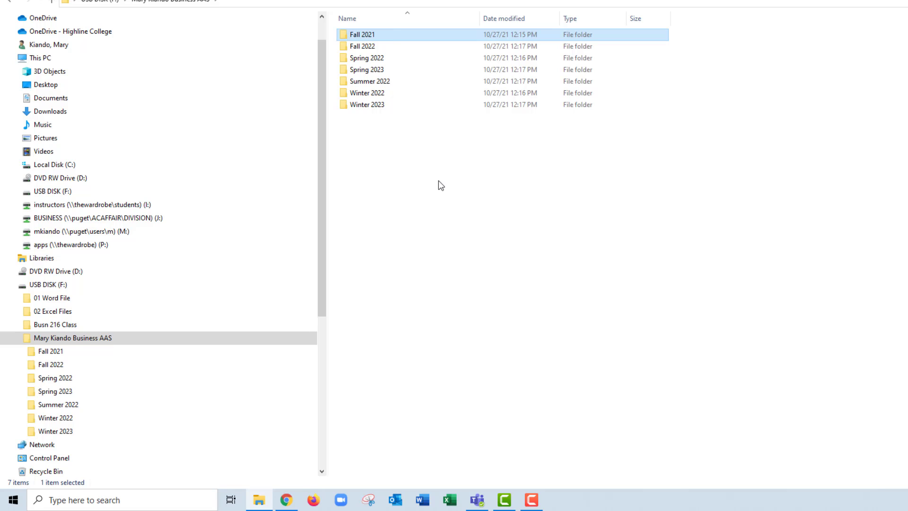
Step: Add the prefix 01 to the Fall 2021 folder, making it '01 Fall 2021'
{"action": "key", "text": "F2"}
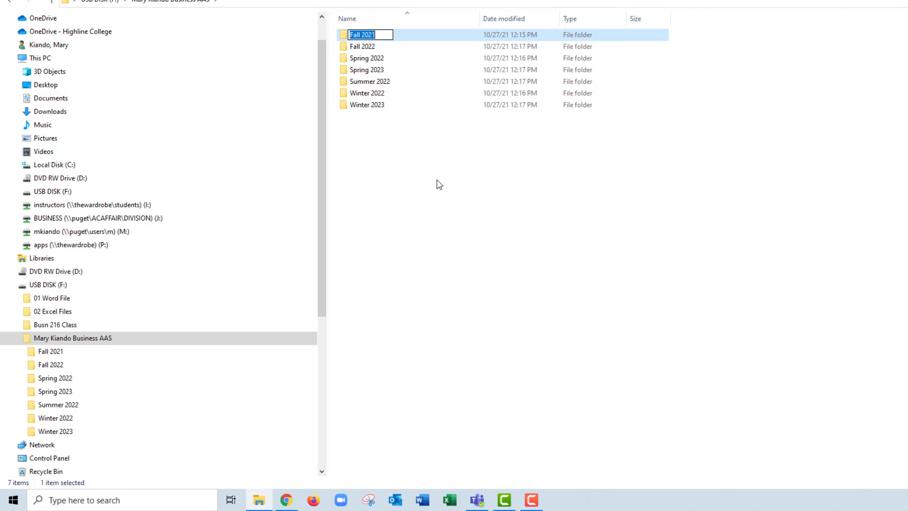
{"action": "key", "text": "Home"}
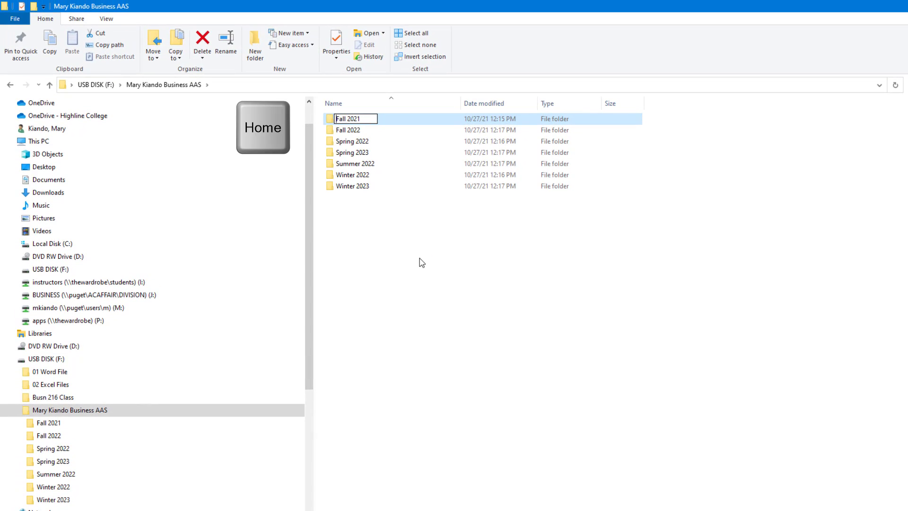
{"action": "left_click", "coordinate": [336, 118]}
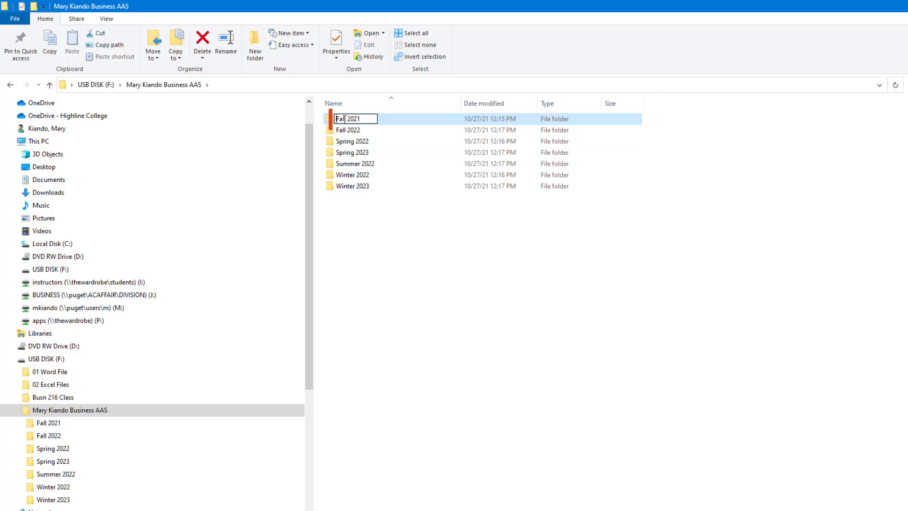
{"action": "key", "text": "Home"}
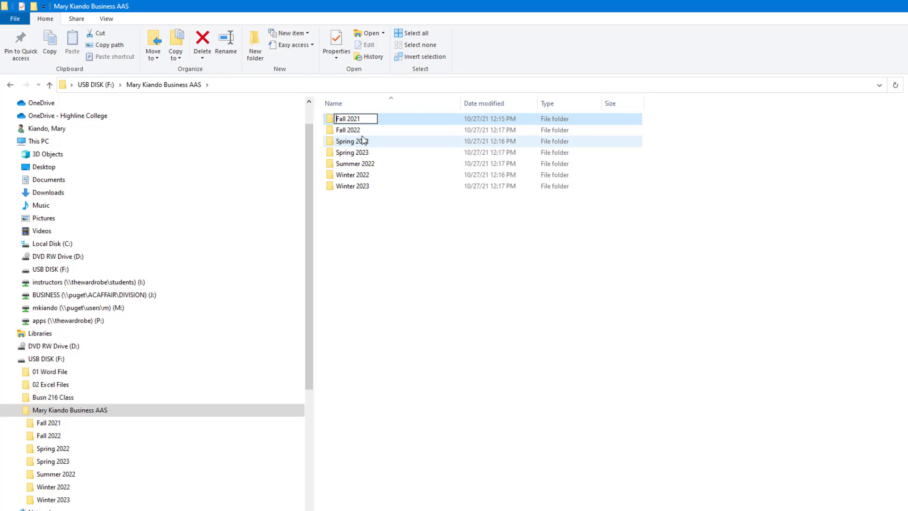
{"action": "type", "text": "01"}
{"action": "key", "text": "Return"}
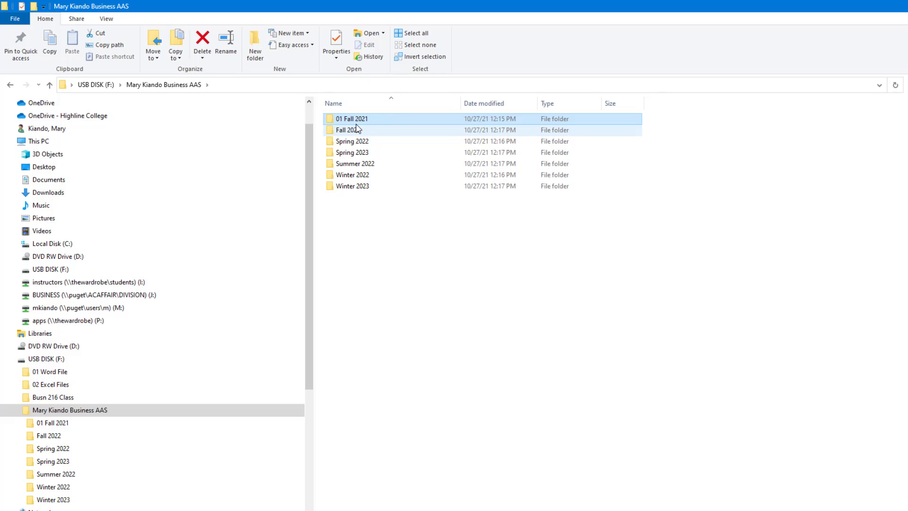
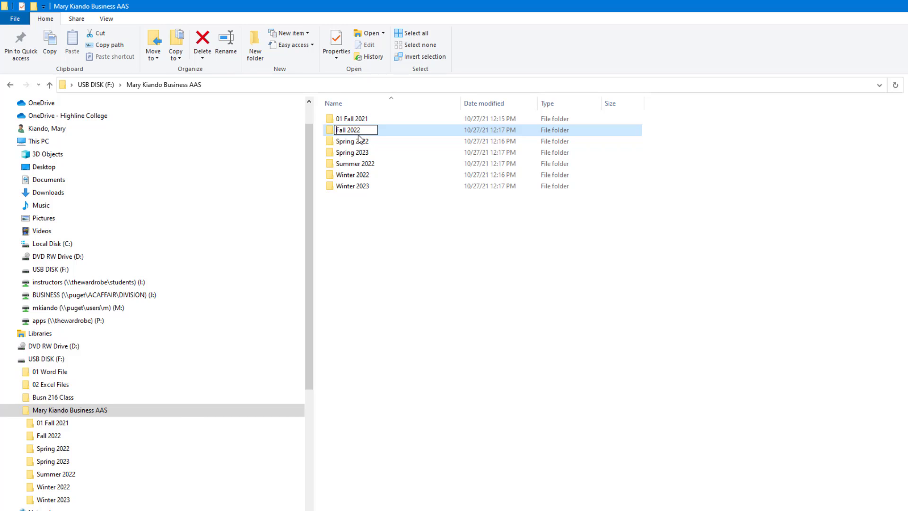
Step: Prefix the Fall 2022 folder with 05 and the Spring 2022 folder with 03
{"action": "type", "text": "05"}
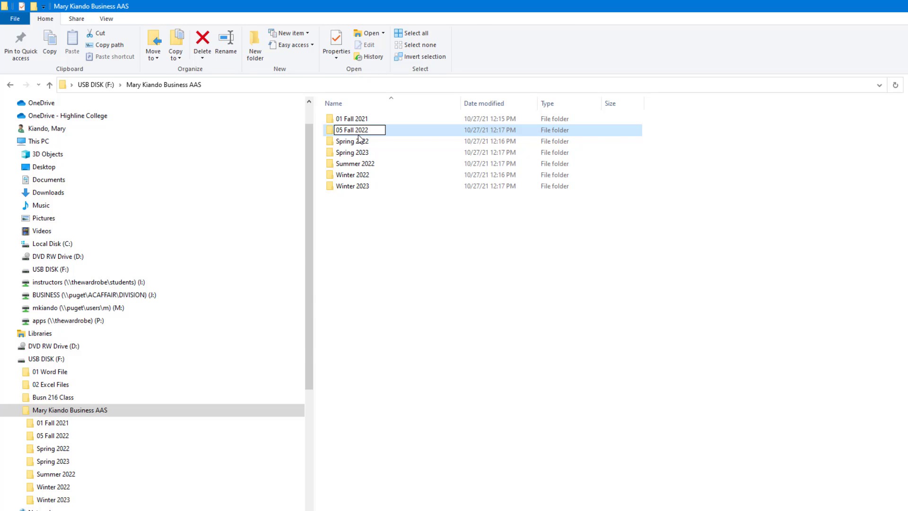
{"action": "key", "text": "Return"}
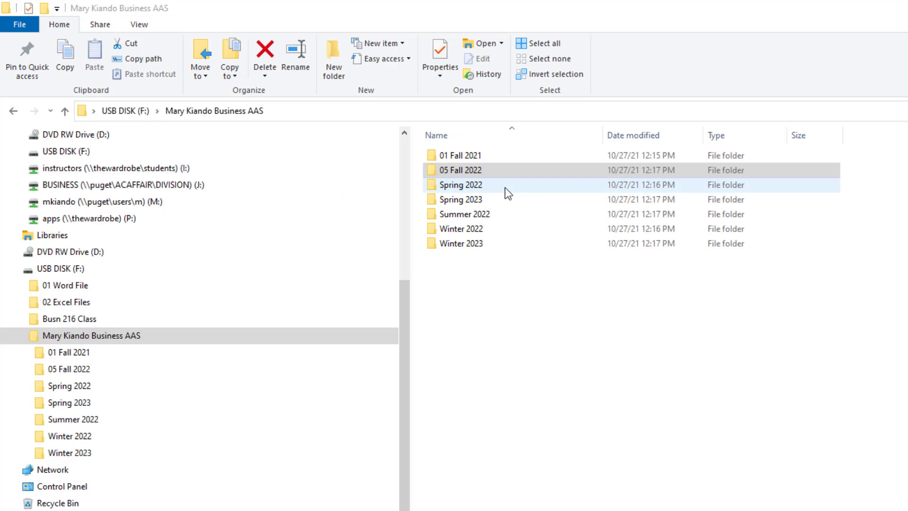
{"action": "left_click", "coordinate": [472, 186]}
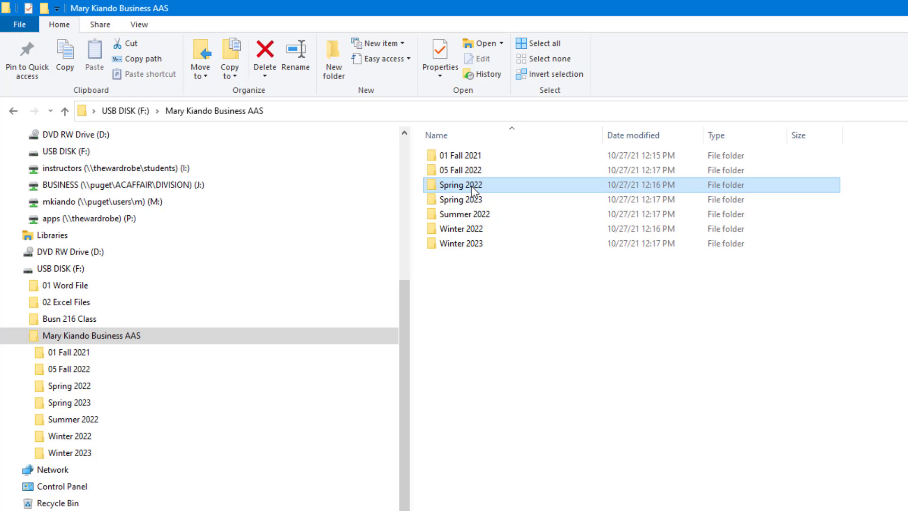
{"action": "key", "text": "F2"}
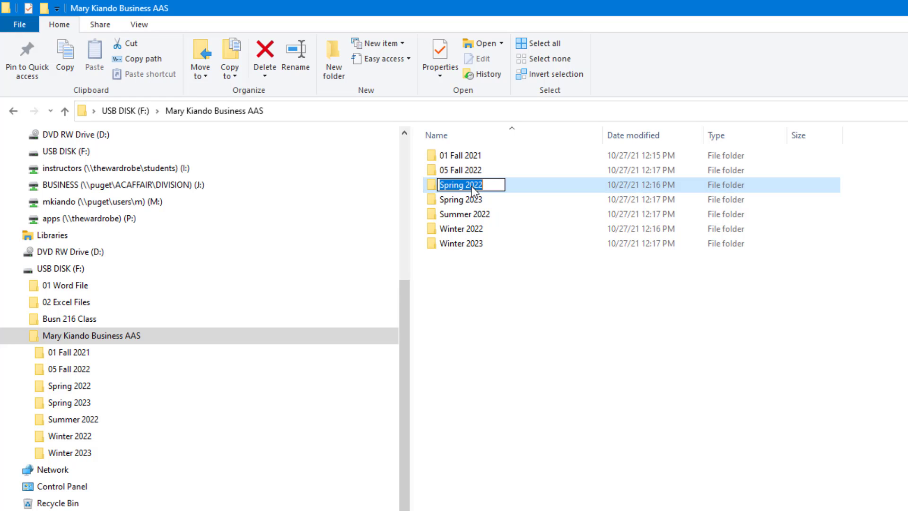
{"action": "key", "text": "Home"}
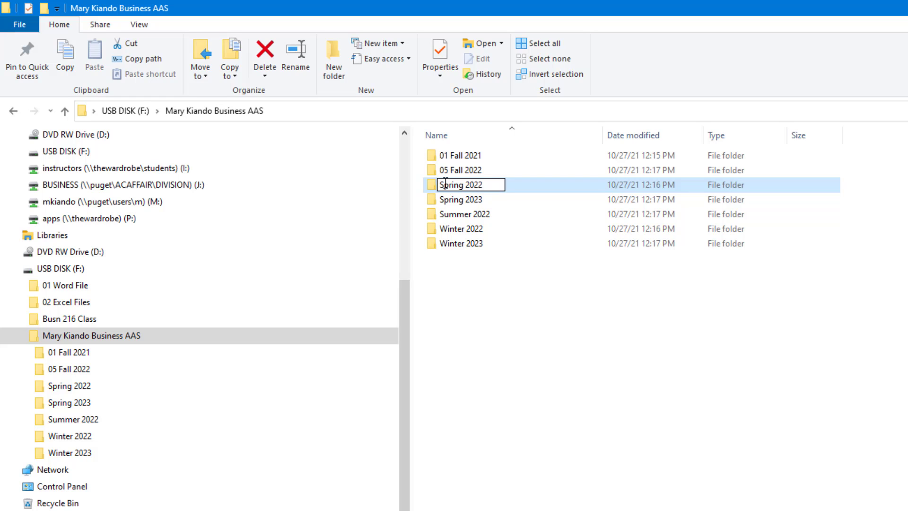
{"action": "type", "text": "03"}
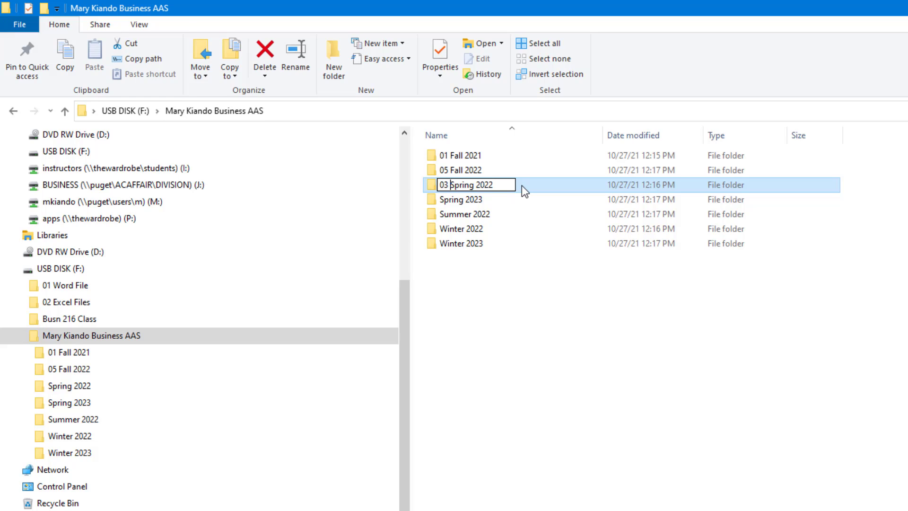
{"action": "key", "text": "Tab"}
{"action": "key", "text": "Tab"}
{"action": "key", "text": "Tab"}
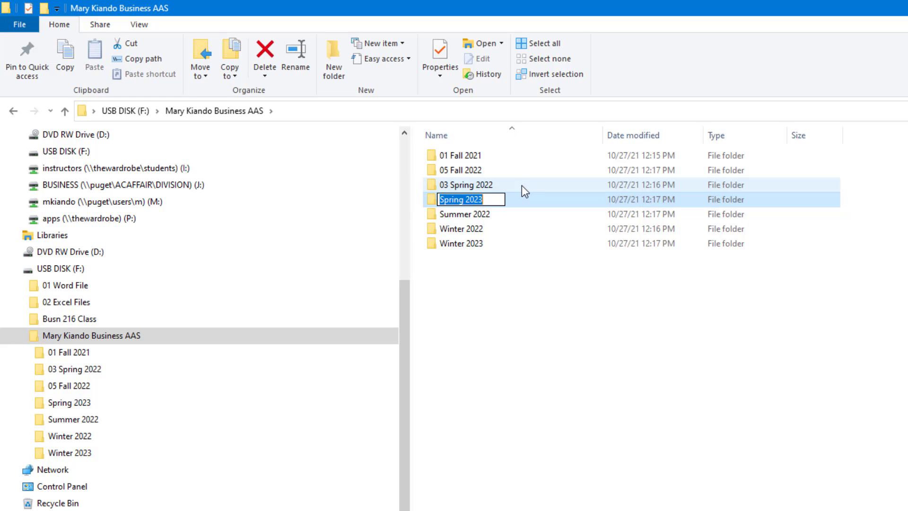
Step: Prefix Spring 2023 with 07, Summer 2022 with 04, Winter 2022 with 02 and Winter 2023 with 06
{"action": "key", "text": "Home"}
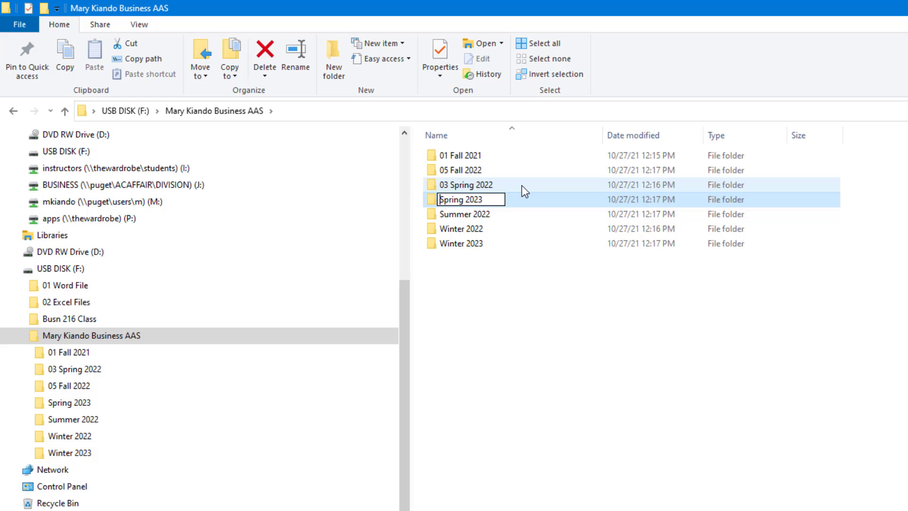
{"action": "type", "text": "07"}
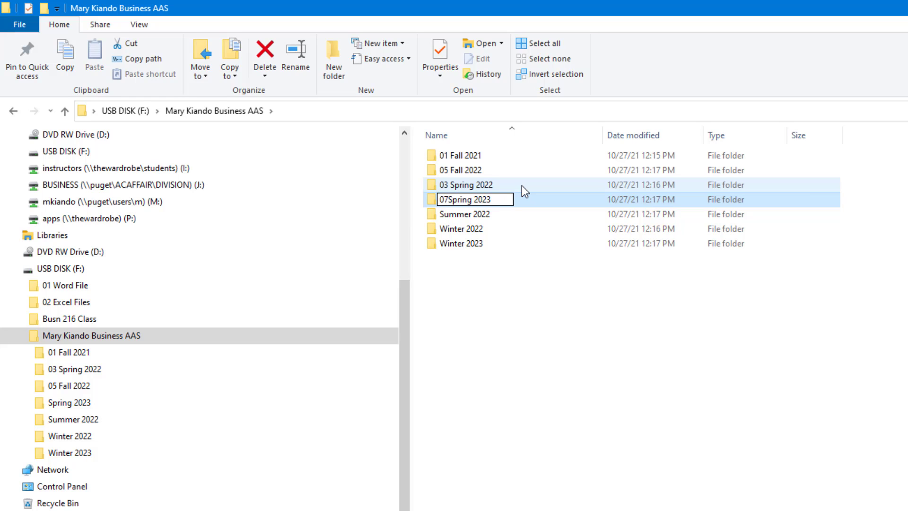
{"action": "key", "text": "Tab"}
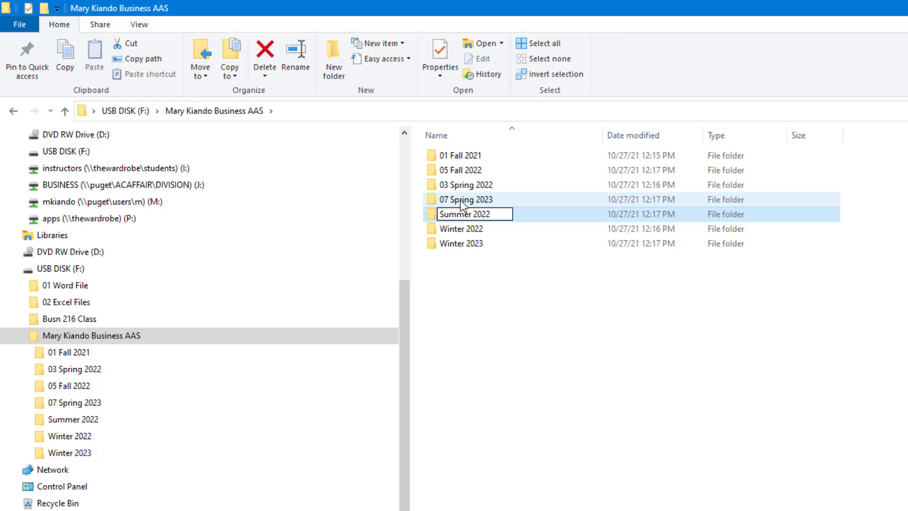
{"action": "type", "text": "04"}
{"action": "key", "text": "Tab"}
{"action": "key", "text": "Home"}
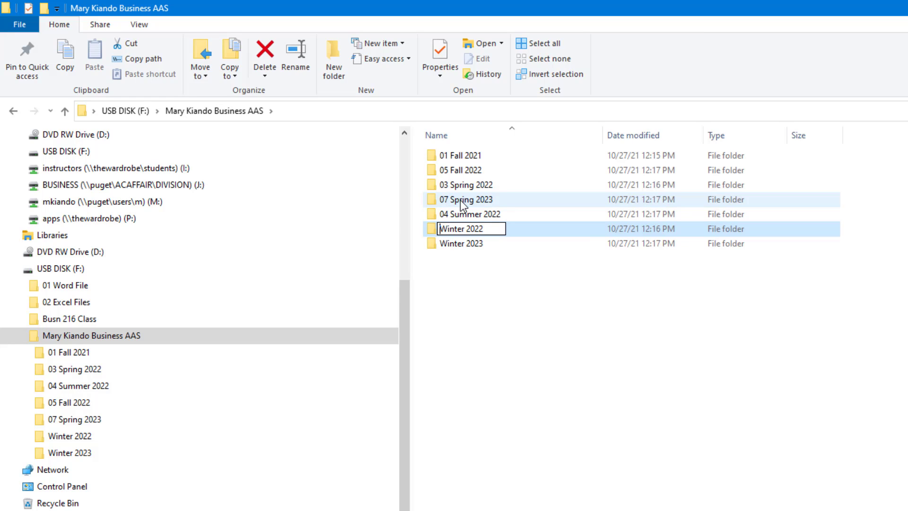
{"action": "type", "text": "02"}
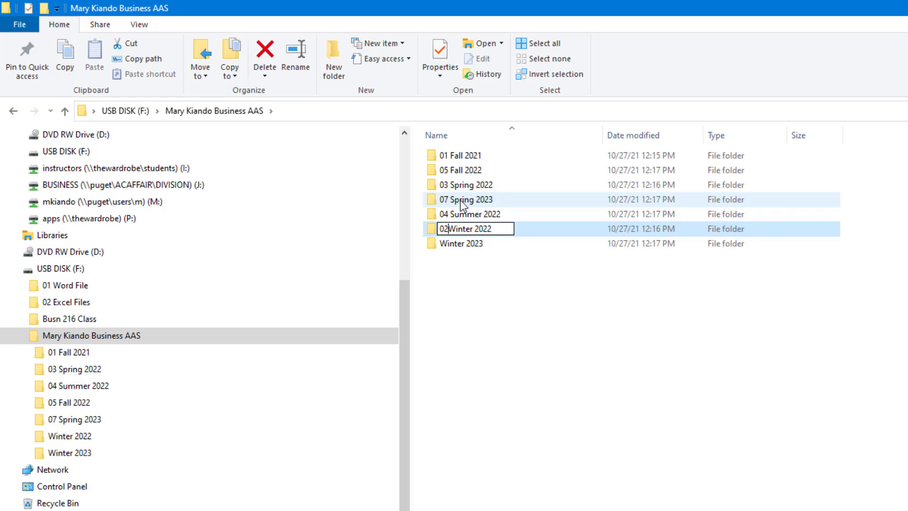
{"action": "key", "text": "Tab"}
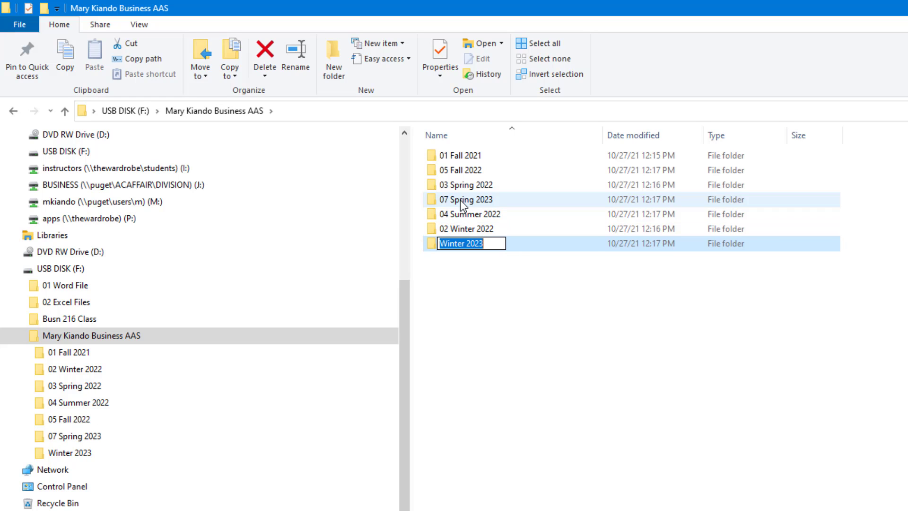
{"action": "key", "text": "Home"}
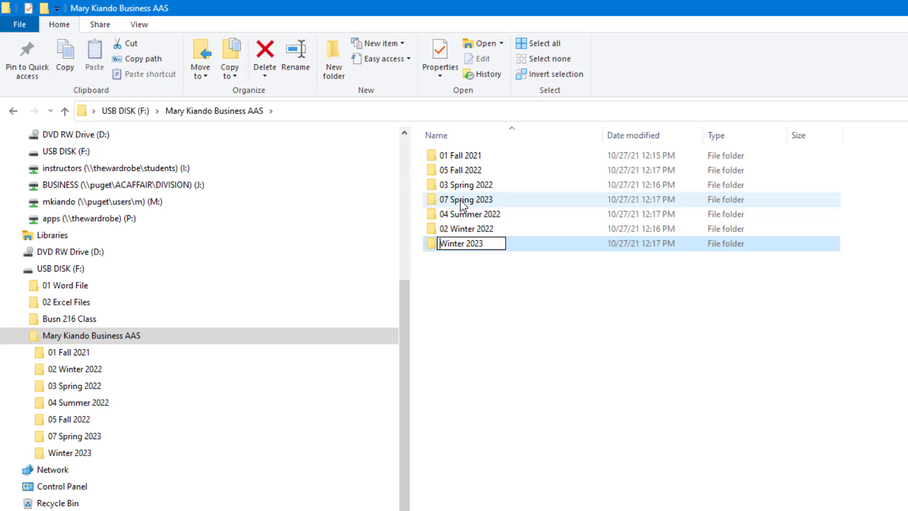
{"action": "type", "text": "06"}
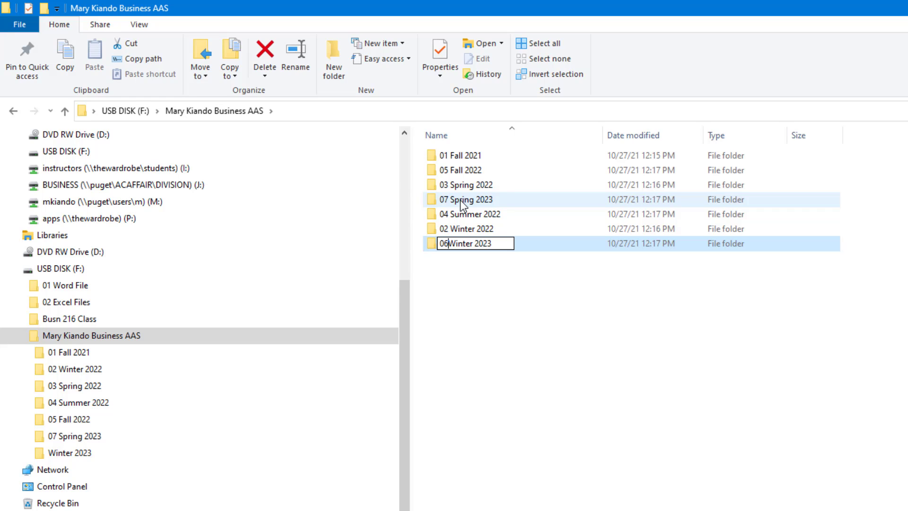
{"action": "key", "text": "Return"}
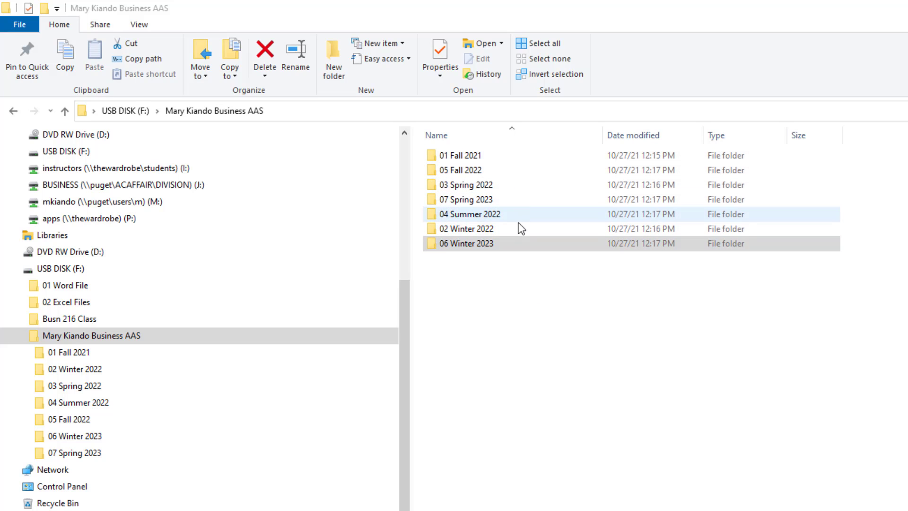
{"action": "left_click", "coordinate": [518, 245]}
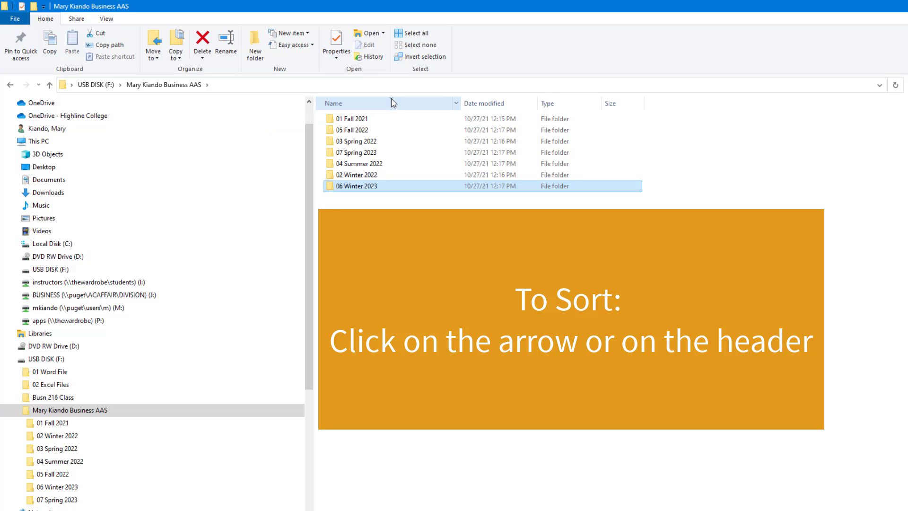
Step: Sort the term folders by Name, descending then ascending, so 01 Fall 2021 comes first
{"action": "left_click", "coordinate": [393, 103]}
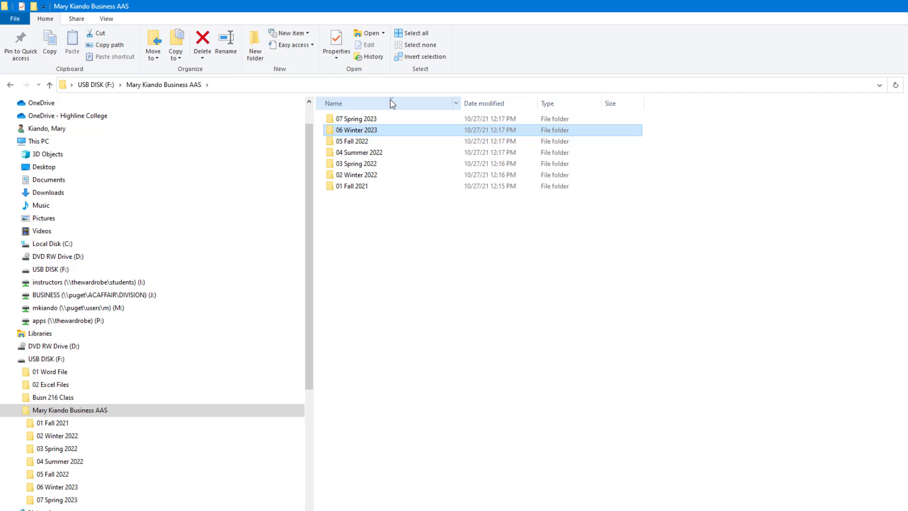
{"action": "left_click", "coordinate": [392, 102]}
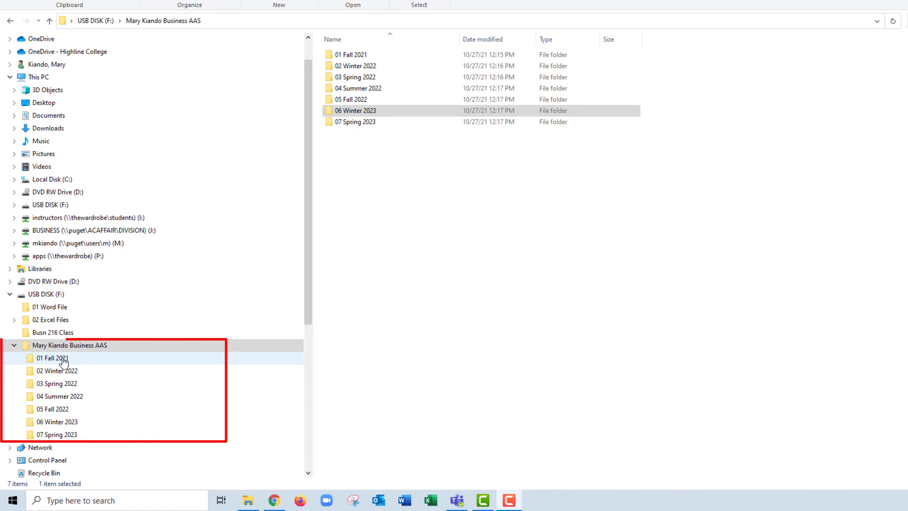
Step: Inside 01 Fall 2021, create new folders named Busn 216, Busn 135 and Busn 199
{"action": "left_click", "coordinate": [56, 362]}
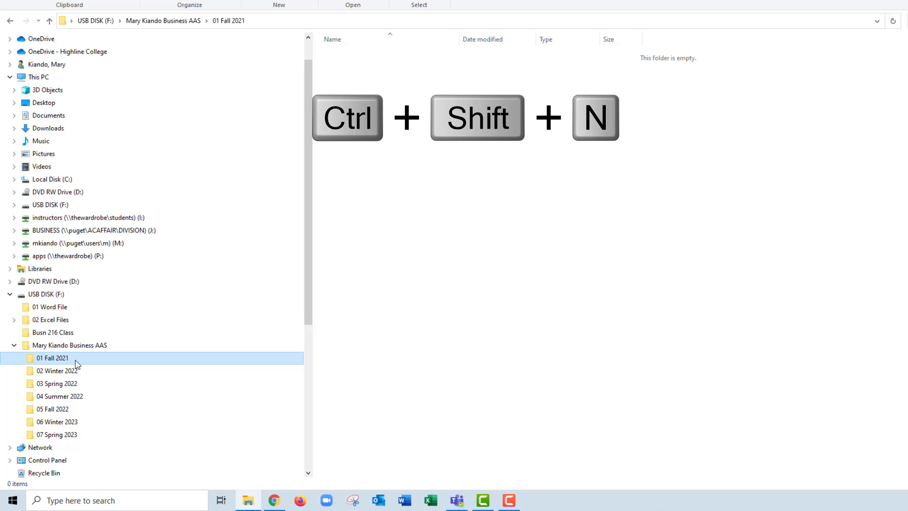
{"action": "key", "text": "ctrl+shift+n"}
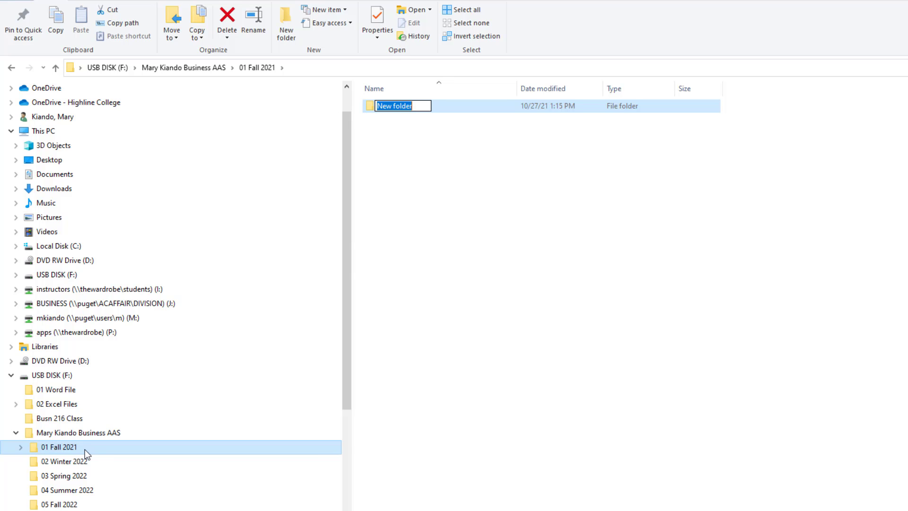
{"action": "type", "text": "Busn"}
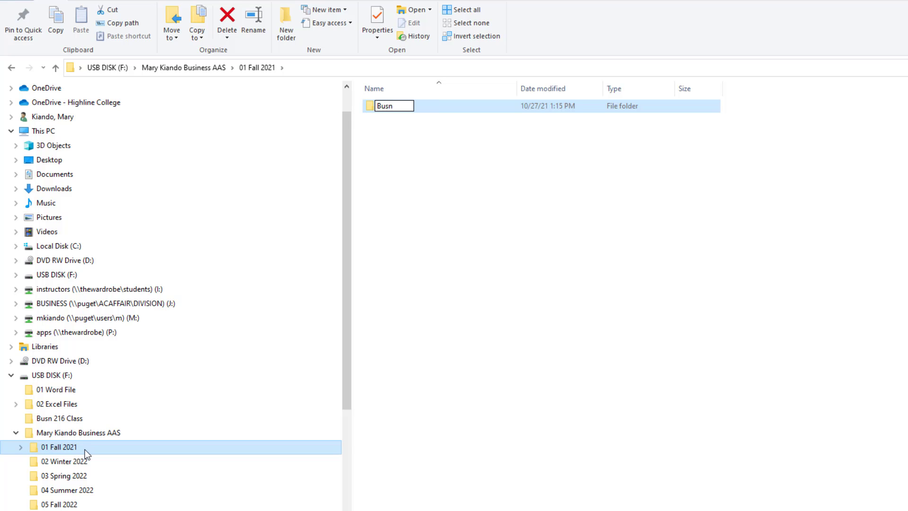
{"action": "type", "text": " 216"}
{"action": "key", "text": "Return"}
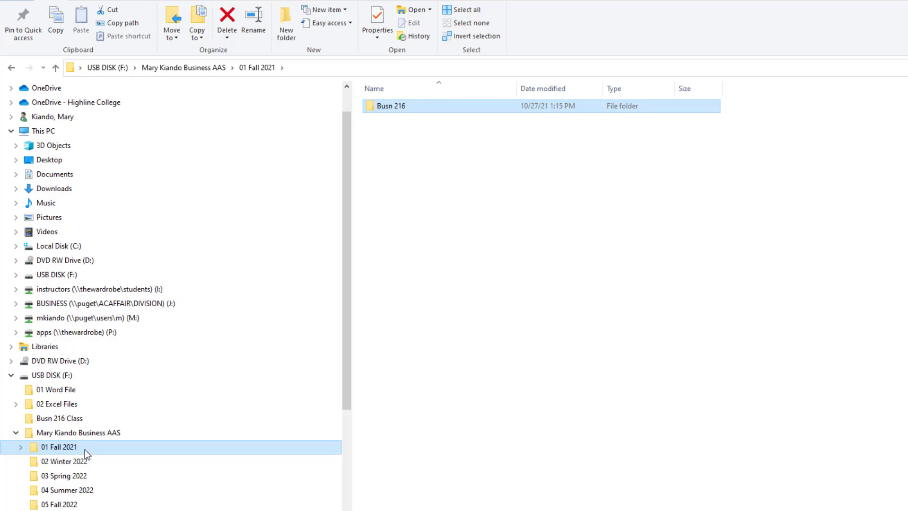
{"action": "key", "text": "ctrl+shift+n"}
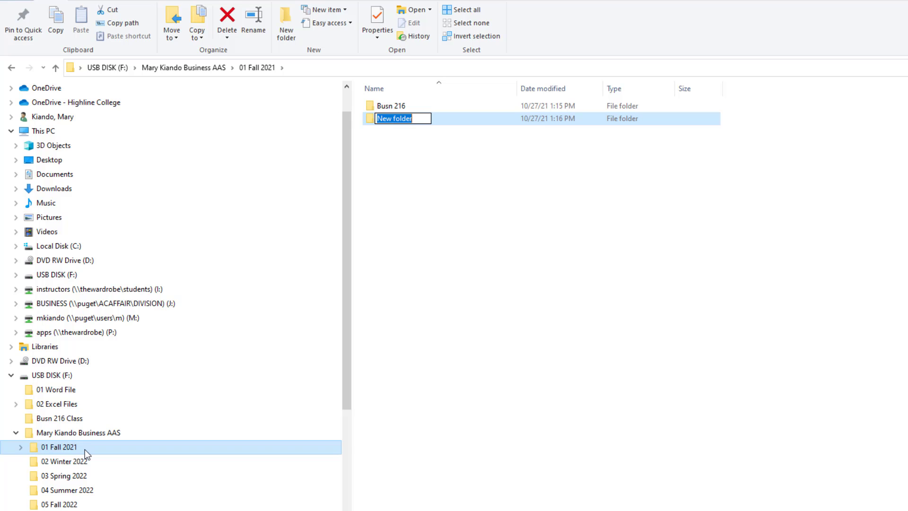
{"action": "type", "text": "Busn "}
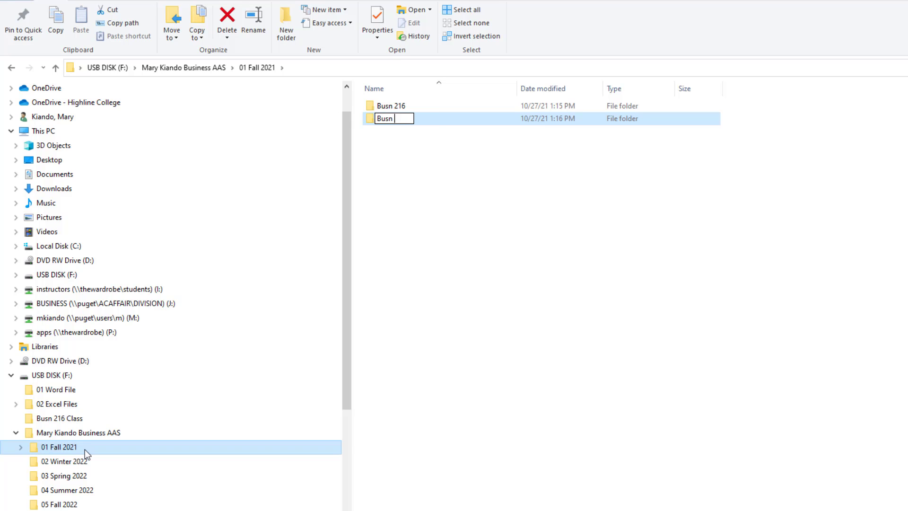
{"action": "type", "text": "135"}
{"action": "key", "text": "Return"}
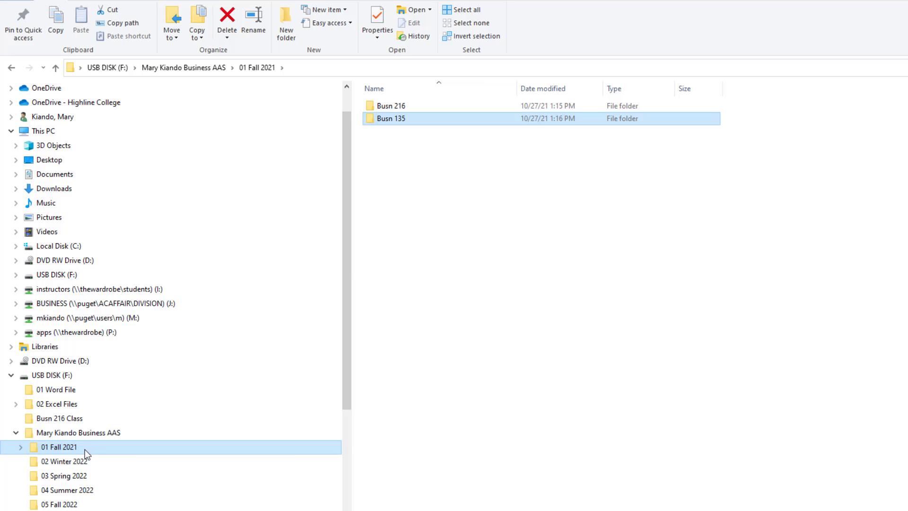
{"action": "key", "text": "ctrl+shift+n"}
{"action": "type", "text": "Busn 1"}
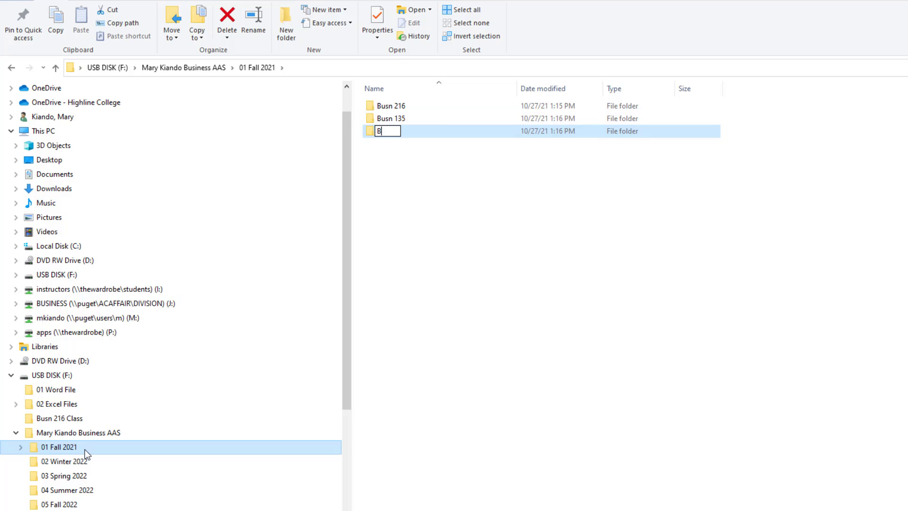
{"action": "type", "text": "99"}
{"action": "key", "text": "Return"}
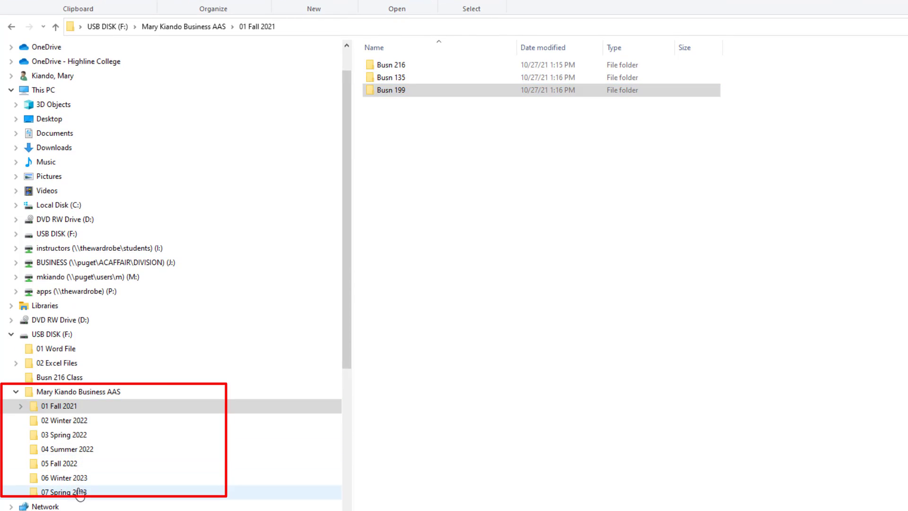
Step: Inside 02 Winter 2022, create new folders named Class 1, Class 2 and Class 3
{"action": "left_click", "coordinate": [58, 425]}
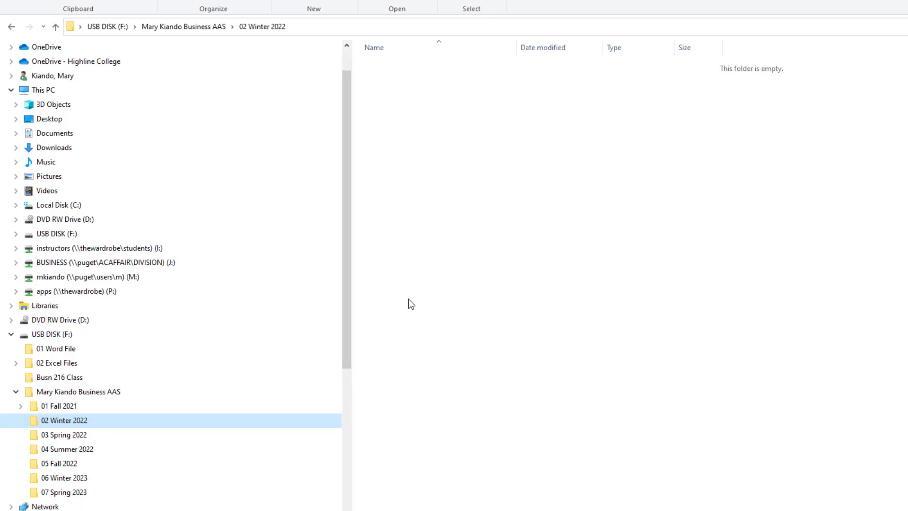
{"action": "key", "text": "ctrl+shift+n"}
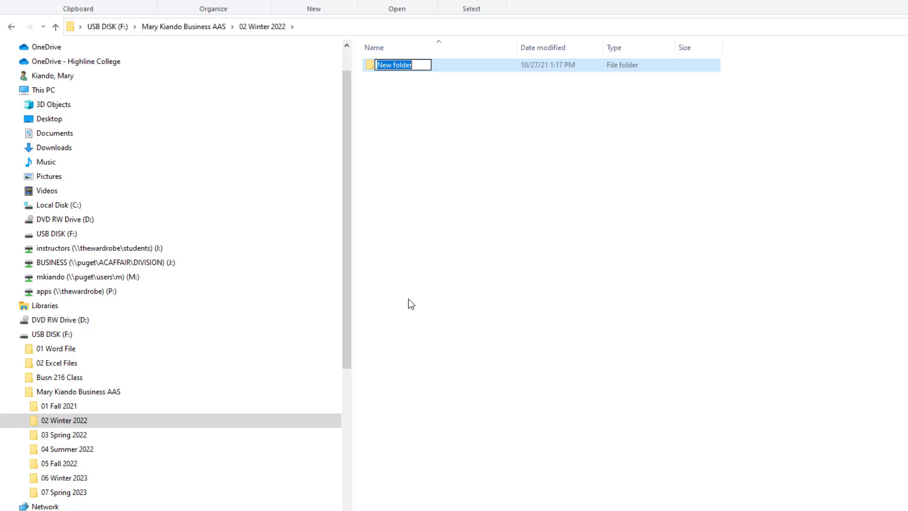
{"action": "type", "text": "Class "}
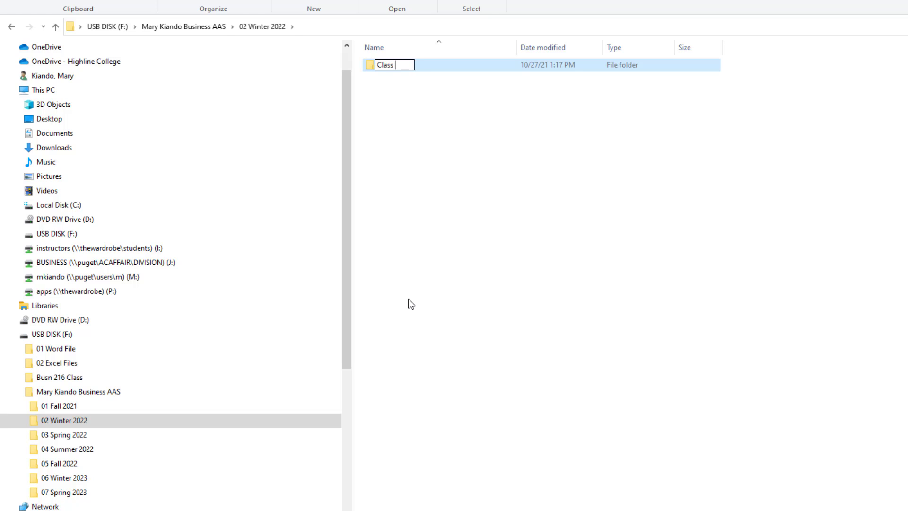
{"action": "type", "text": "1"}
{"action": "key", "text": "Return"}
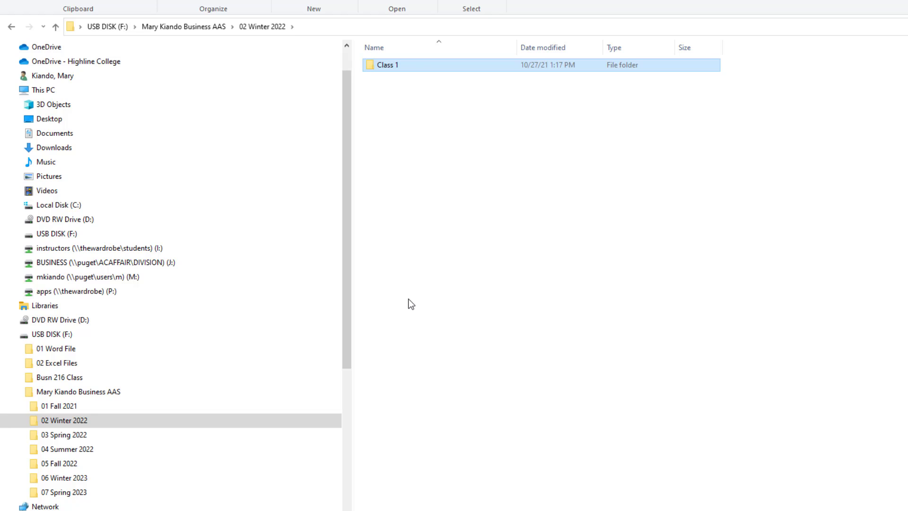
{"action": "key", "text": "ctrl+shift+n"}
{"action": "type", "text": "Class "}
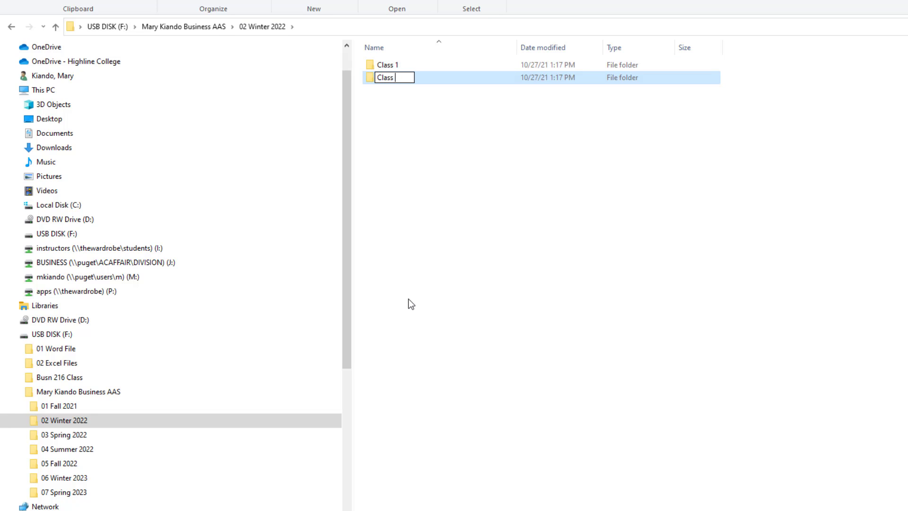
{"action": "type", "text": "2"}
{"action": "key", "text": "Return"}
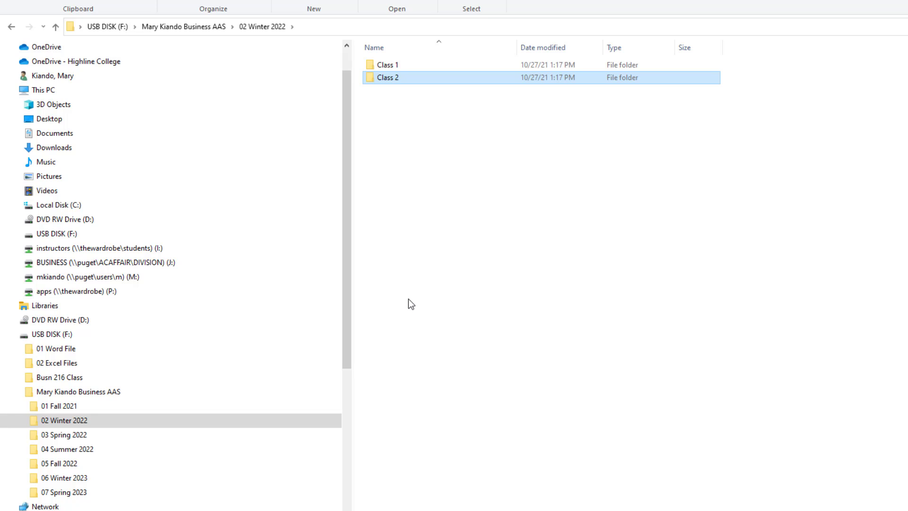
{"action": "key", "text": "ctrl+shift+n"}
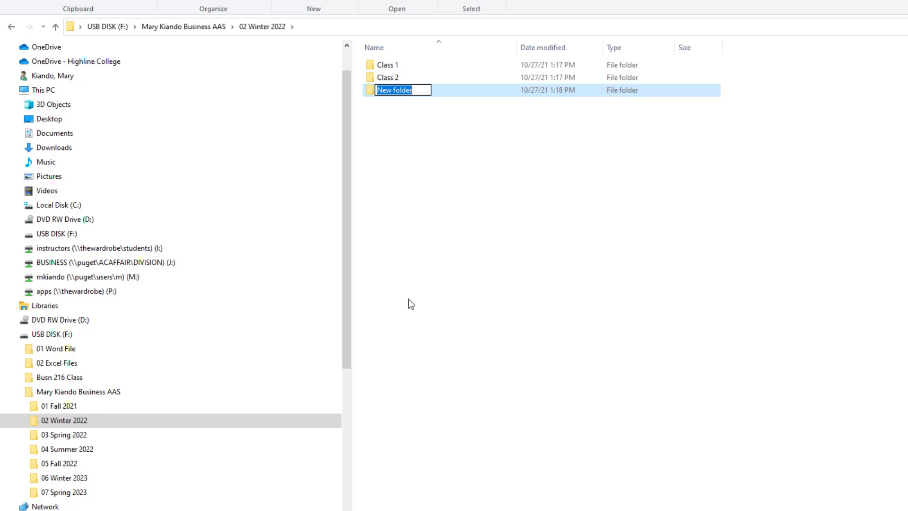
{"action": "type", "text": "Classs"}
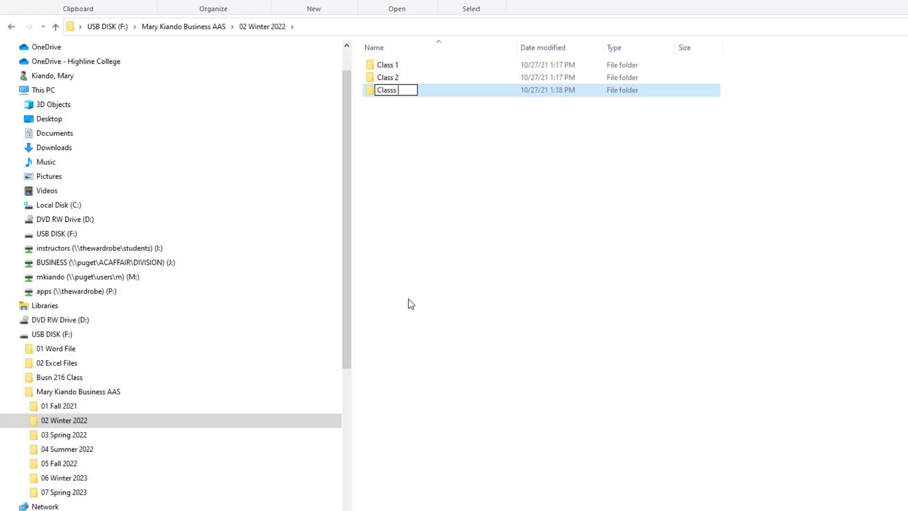
{"action": "key", "text": "BackSpace"}
{"action": "type", "text": "3"}
{"action": "key", "text": "Return"}
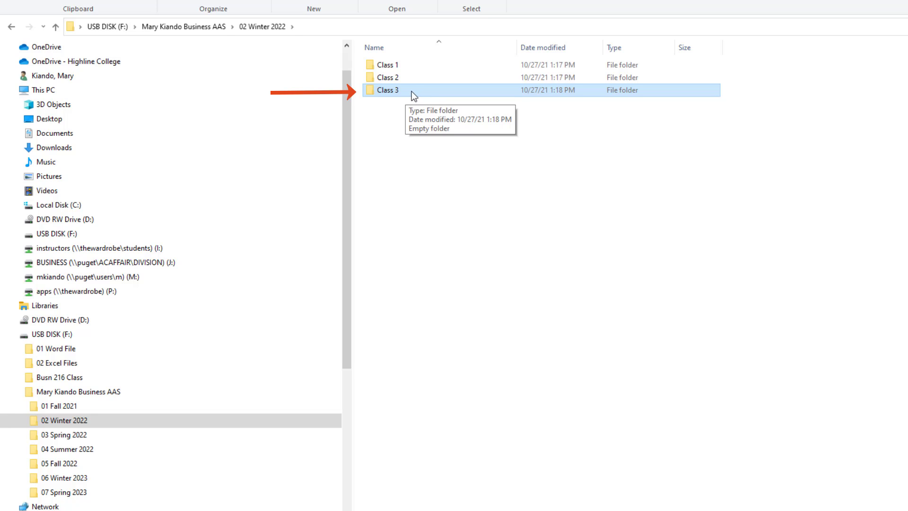
Step: Copy Class 1–3 and paste them into 03 Spring 2022 and 04 Summer 2022
{"action": "key", "text": "shift"}
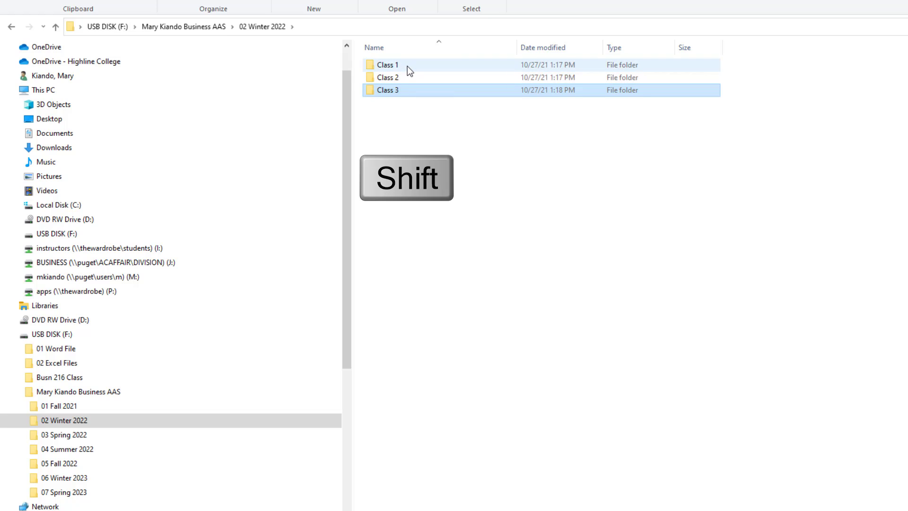
{"action": "left_click", "coordinate": [407, 66], "text": "shift"}
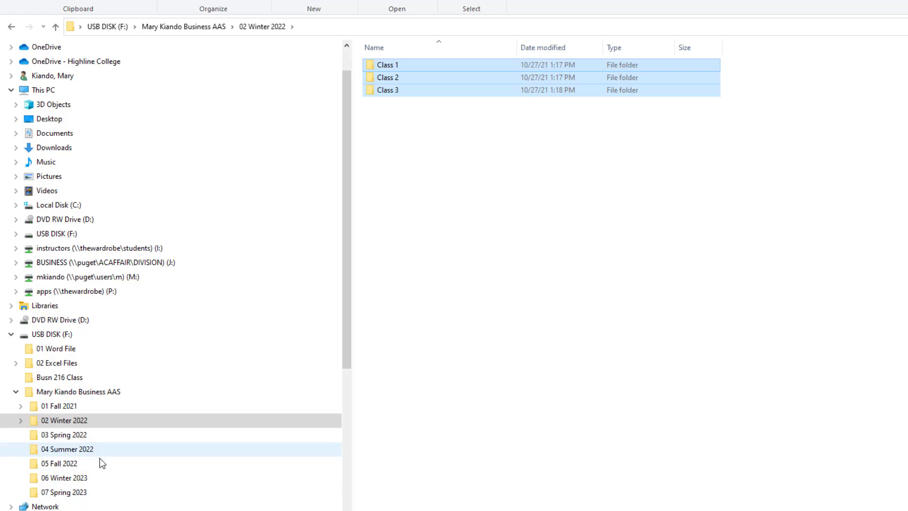
{"action": "key", "text": "ctrl+c"}
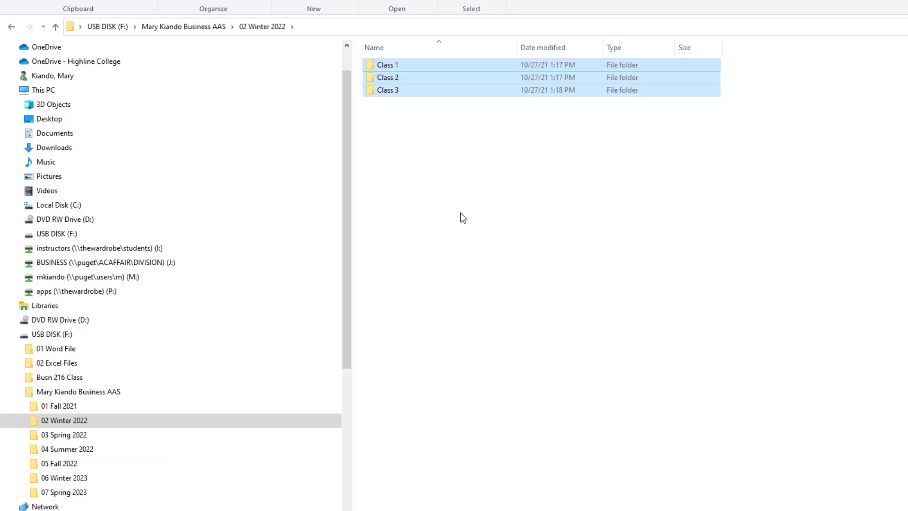
{"action": "left_click", "coordinate": [61, 440]}
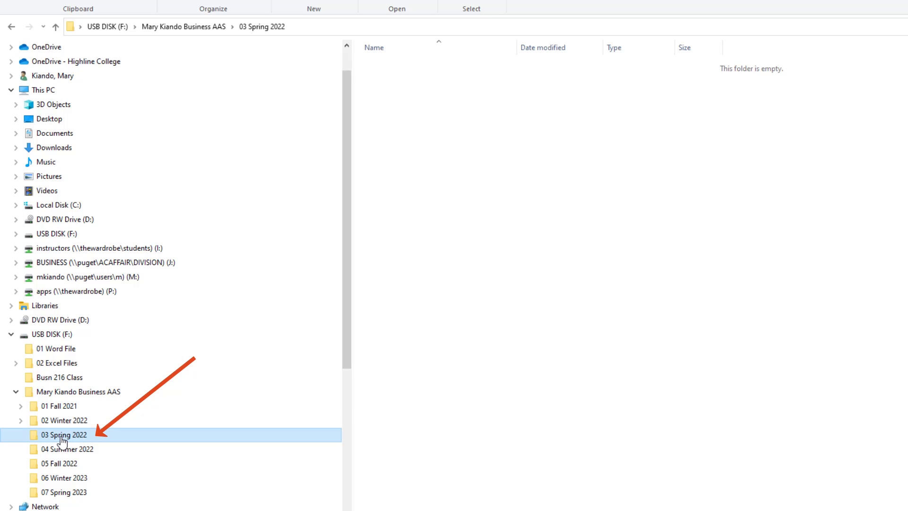
{"action": "key", "text": "ctrl+v"}
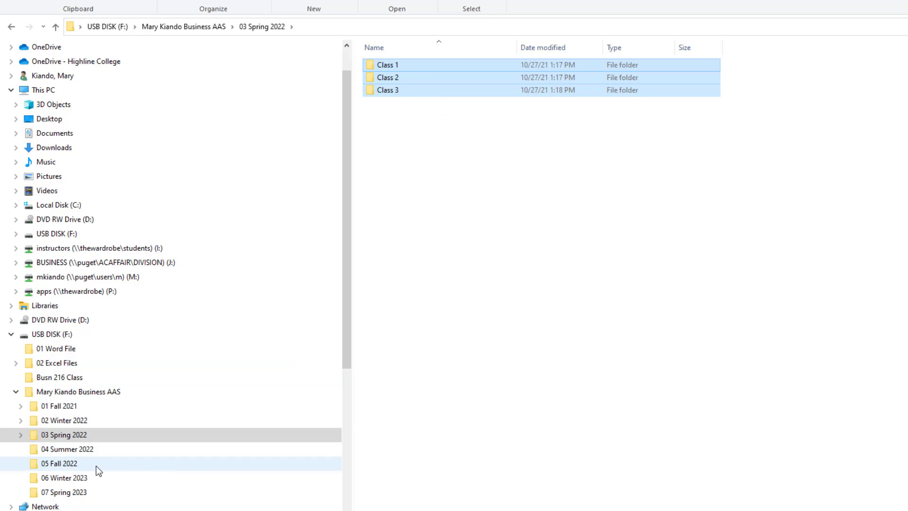
{"action": "left_click", "coordinate": [67, 455]}
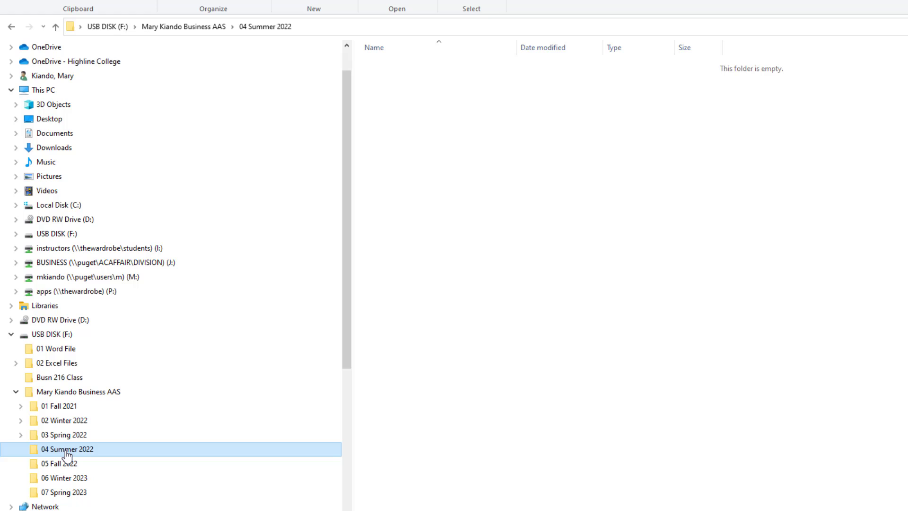
{"action": "key", "text": "ctrl+v"}
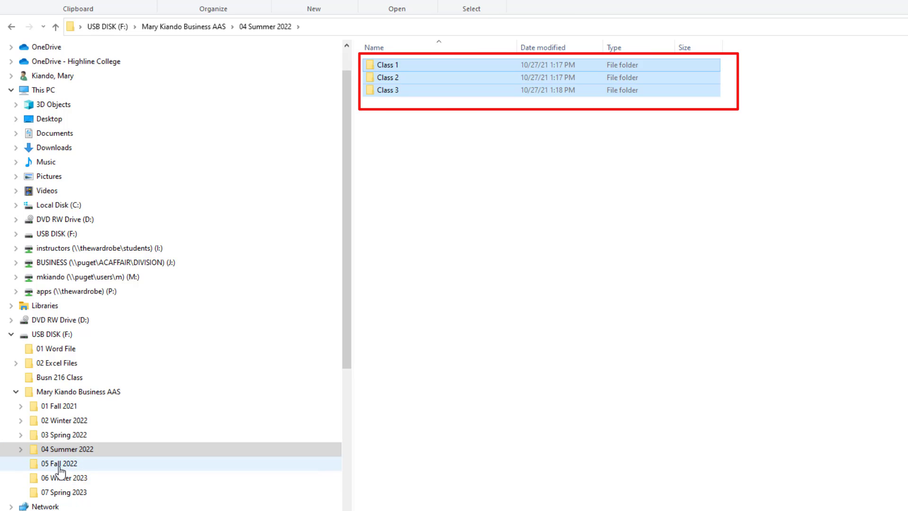
Step: Paste the Class folders into 05 Fall 2022, 06 Winter 2023 and 07 Spring 2023
{"action": "left_click", "coordinate": [59, 466]}
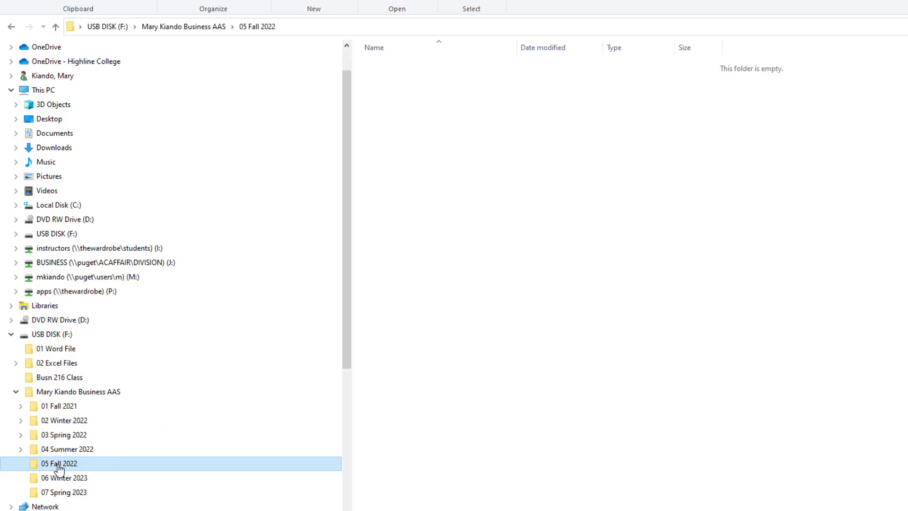
{"action": "key", "text": "ctrl+v"}
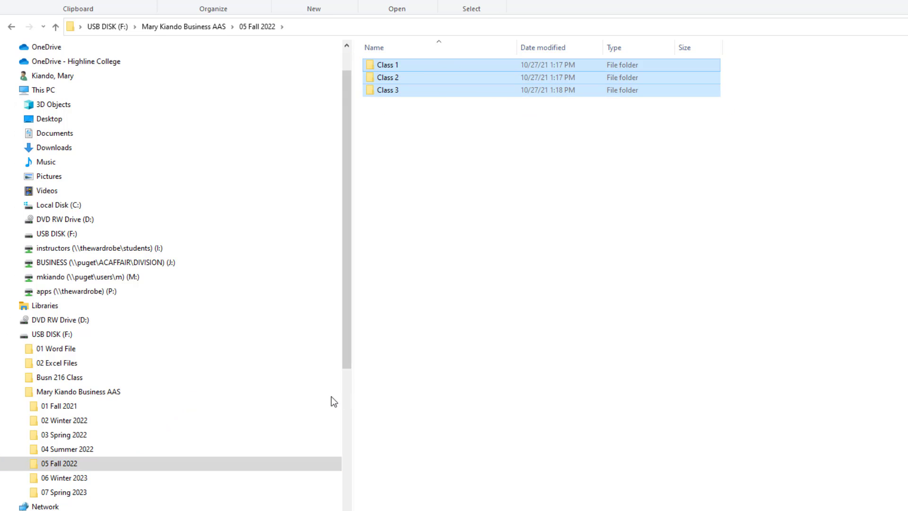
{"action": "left_click", "coordinate": [67, 480]}
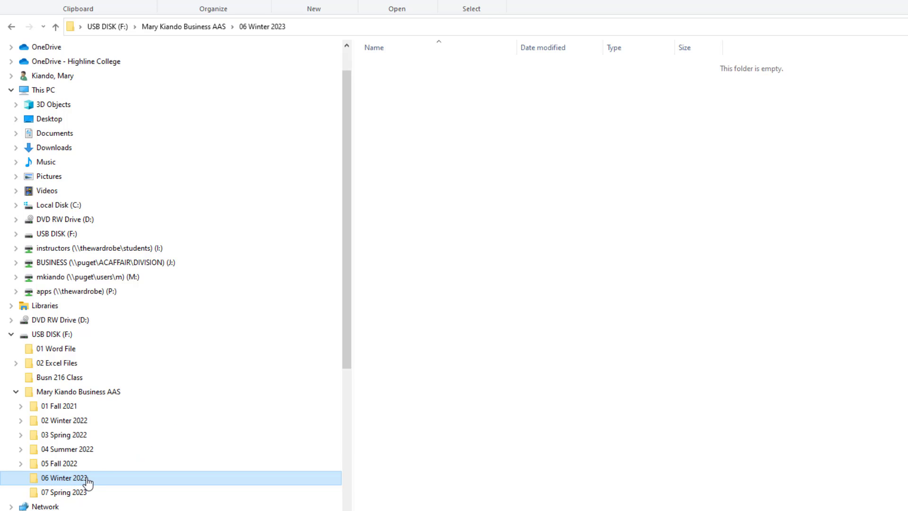
{"action": "key", "text": "ctrl+v"}
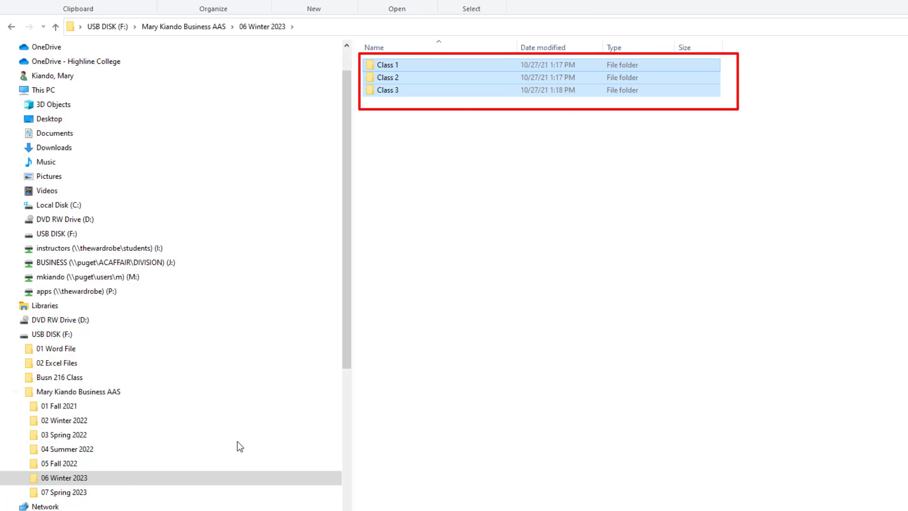
{"action": "left_click", "coordinate": [61, 494]}
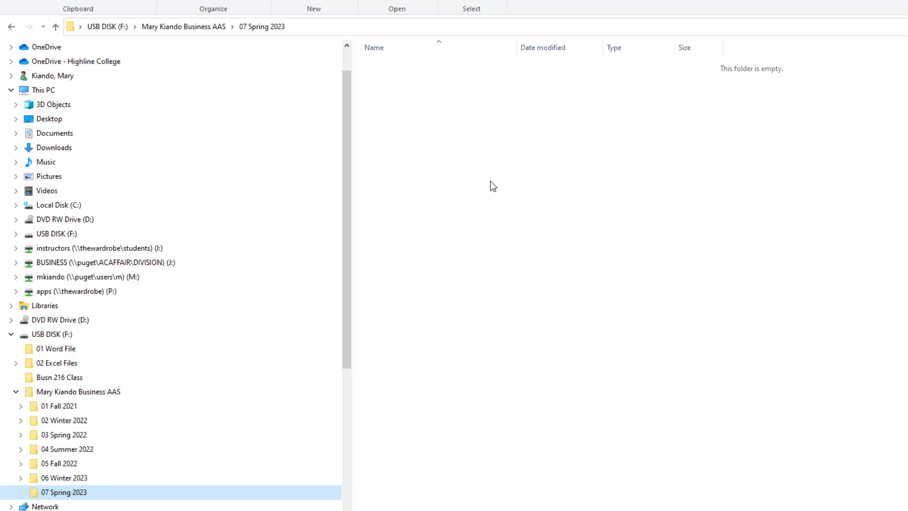
{"action": "key", "text": "ctrl+v"}
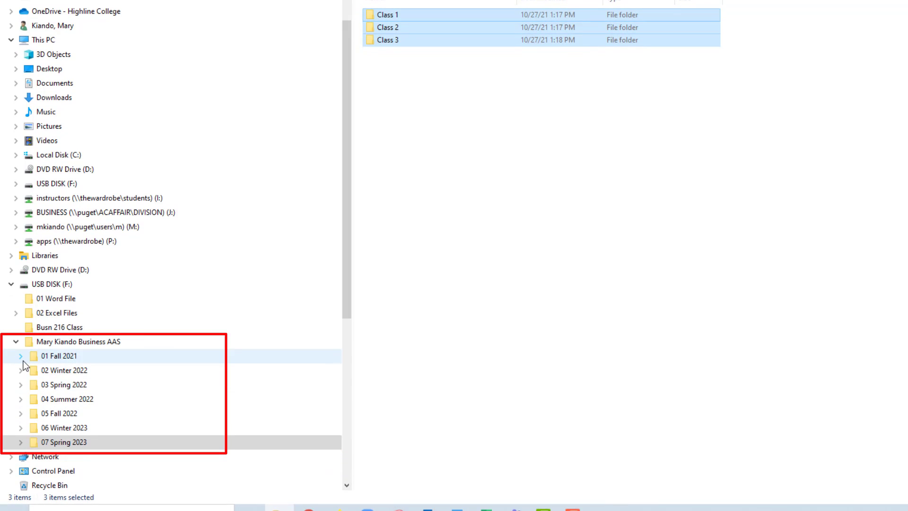
Step: Expand 01 Fall 2021 through 07 Spring 2023 in the navigation pane to show their subfolders
{"action": "left_click", "coordinate": [20, 357]}
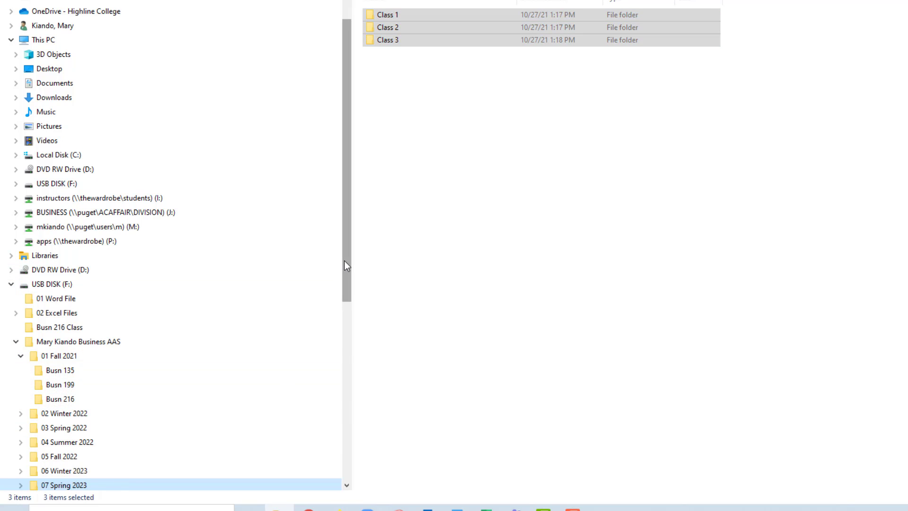
{"action": "left_click_drag", "start_coordinate": [344, 260], "coordinate": [350, 371]}
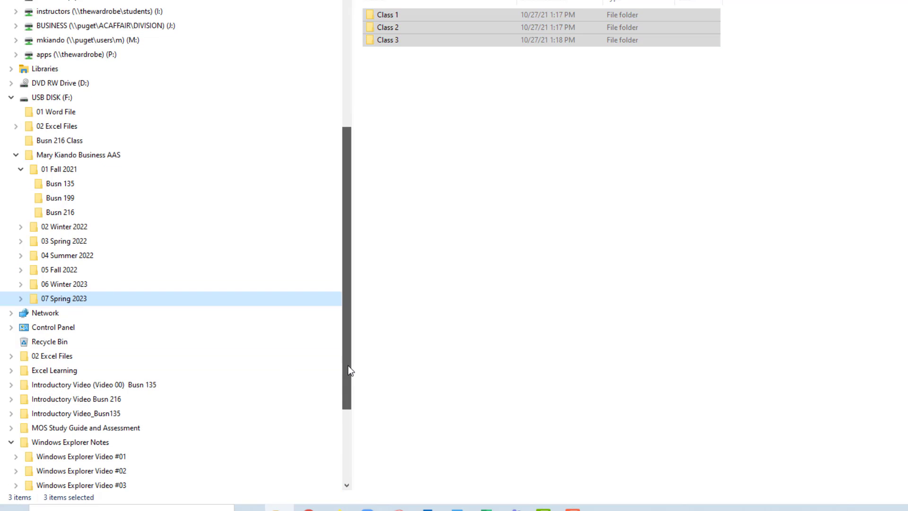
{"action": "left_click", "coordinate": [19, 228]}
{"action": "left_click", "coordinate": [20, 285]}
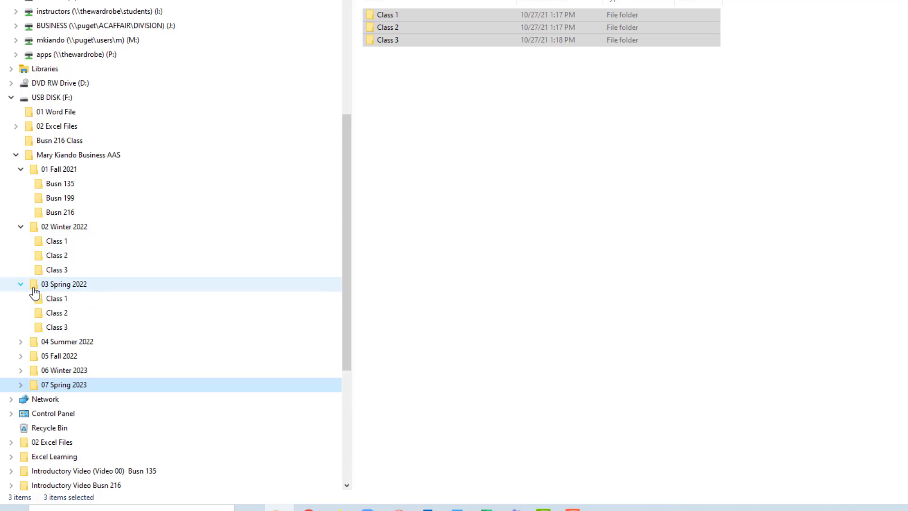
{"action": "left_click", "coordinate": [20, 341]}
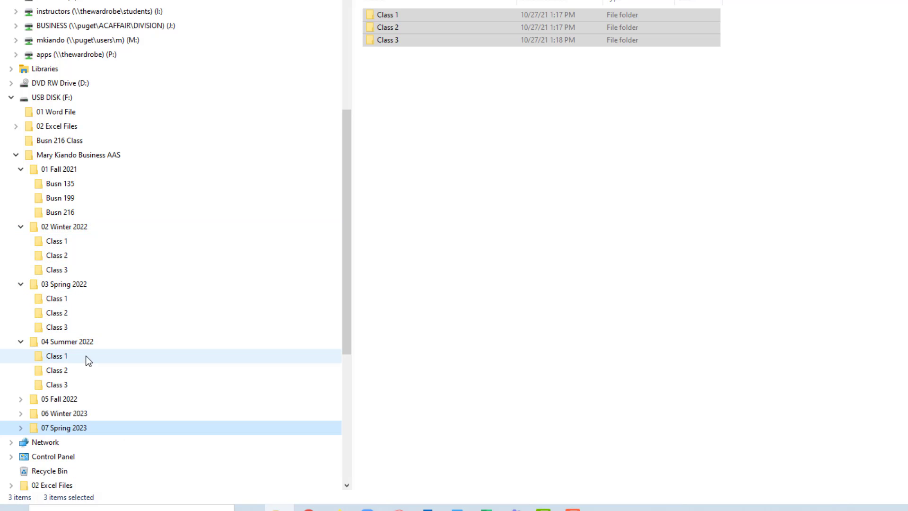
{"action": "scroll", "coordinate": [86, 356], "scroll_direction": "down", "scroll_amount": 1}
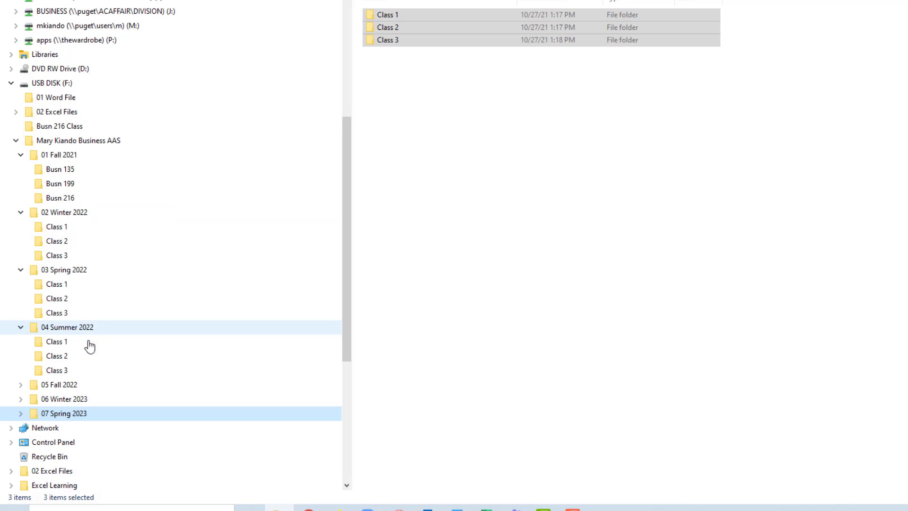
{"action": "left_click", "coordinate": [20, 385]}
{"action": "scroll", "coordinate": [109, 374], "scroll_direction": "down", "scroll_amount": 2}
{"action": "left_click", "coordinate": [20, 413]}
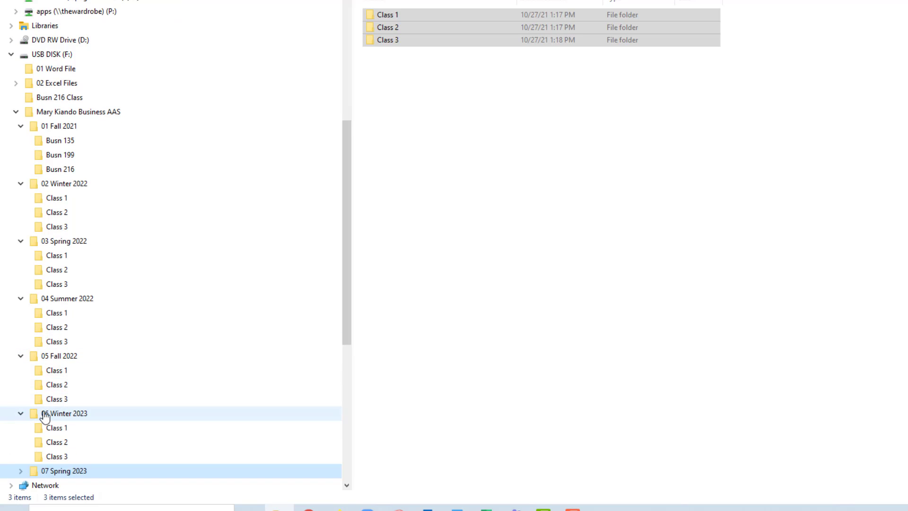
{"action": "scroll", "coordinate": [142, 378], "scroll_direction": "down", "scroll_amount": 1}
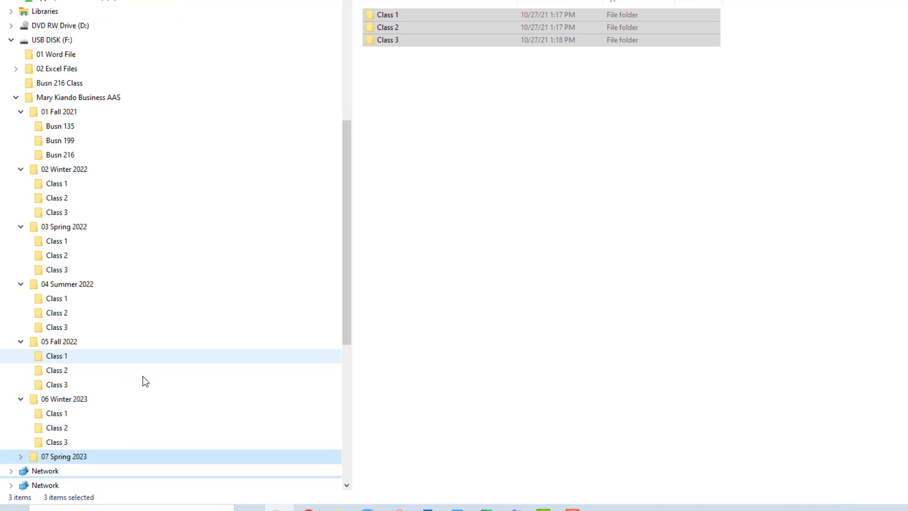
{"action": "left_click", "coordinate": [20, 457]}
{"action": "scroll", "coordinate": [24, 457], "scroll_direction": "down", "scroll_amount": 2}
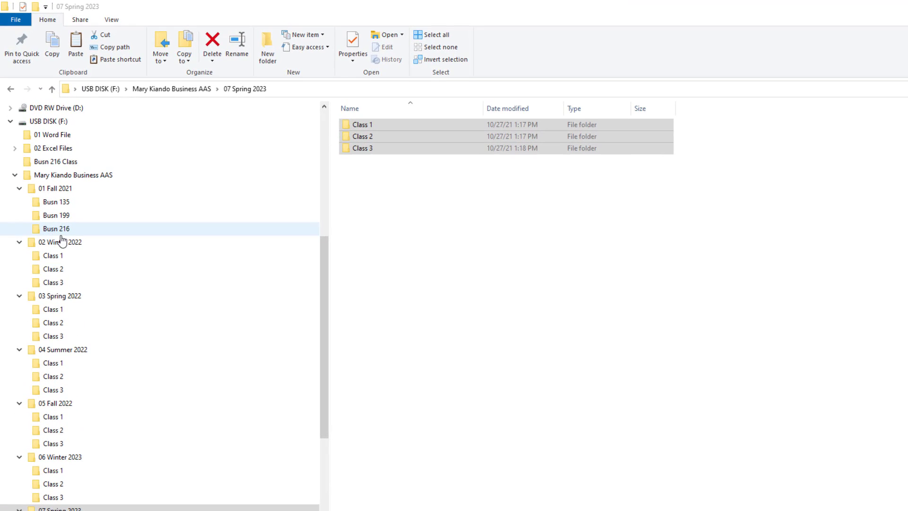
Step: Inside Busn 216, create two subfolders named Video Files and Tests
{"action": "left_click", "coordinate": [63, 230]}
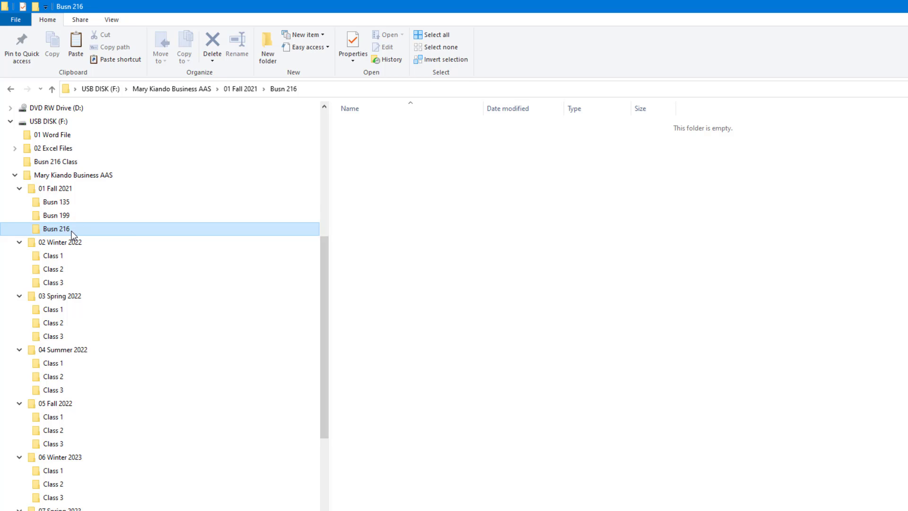
{"action": "key", "text": "ctrl+shift+n"}
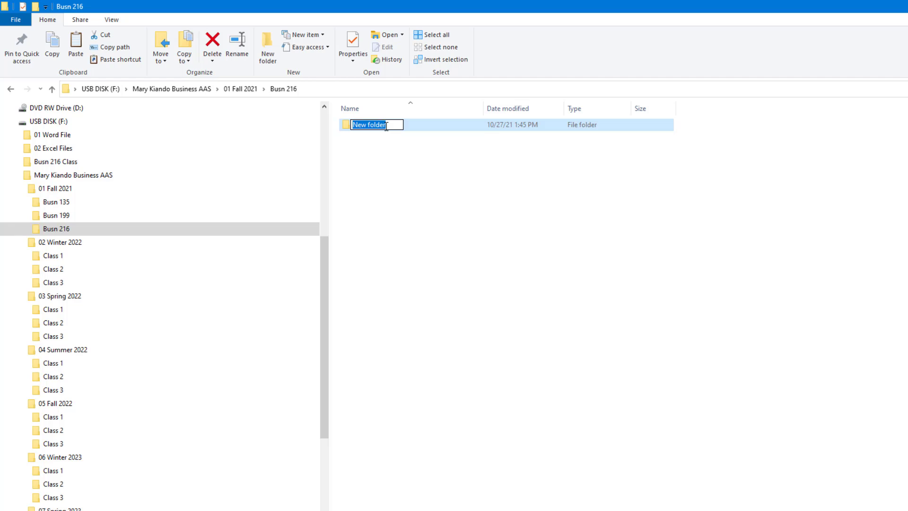
{"action": "type", "text": "Video F"}
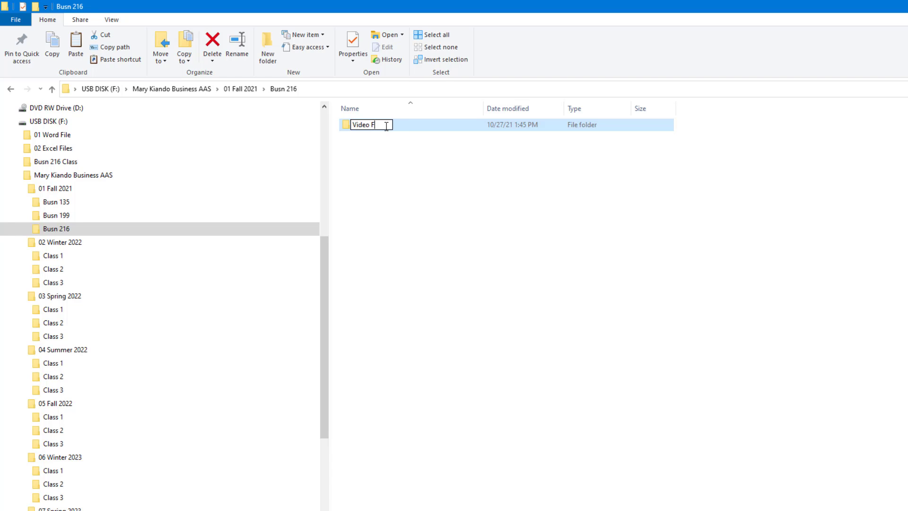
{"action": "type", "text": "iles"}
{"action": "key", "text": "Return"}
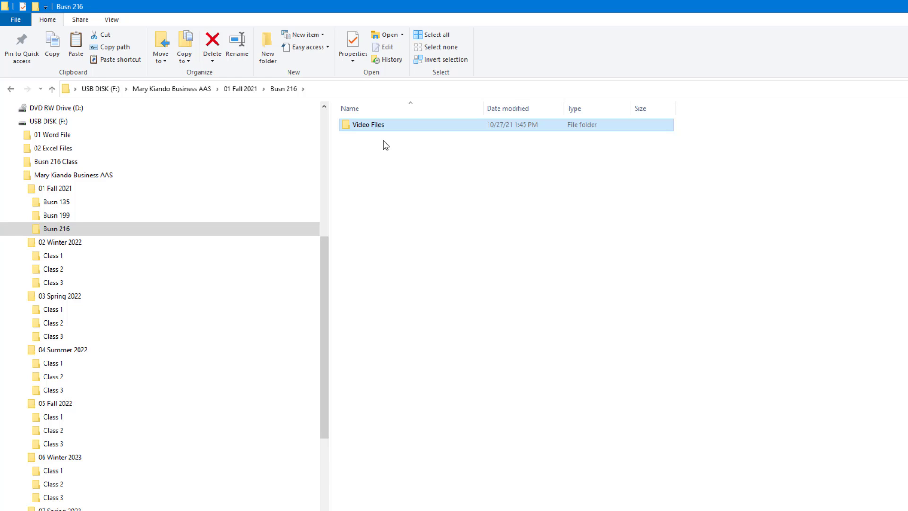
{"action": "key", "text": "ctrl+shift+n"}
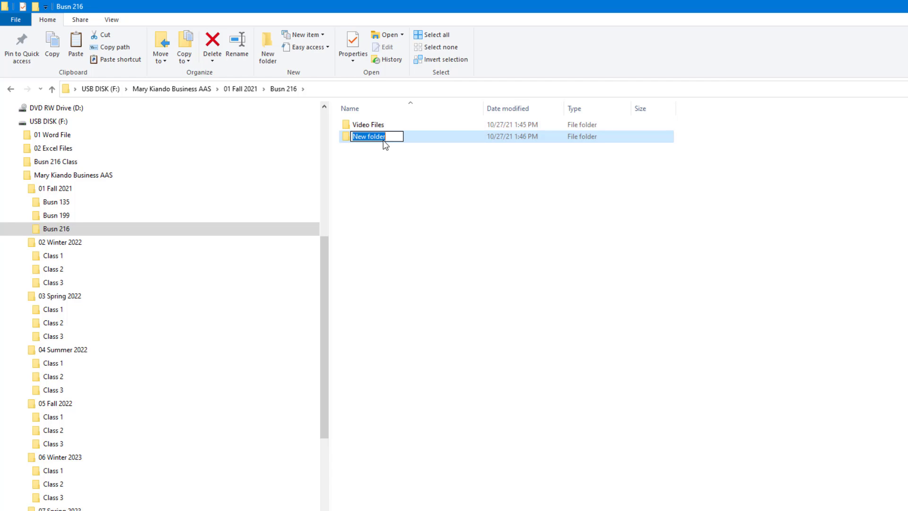
{"action": "type", "text": "Test"}
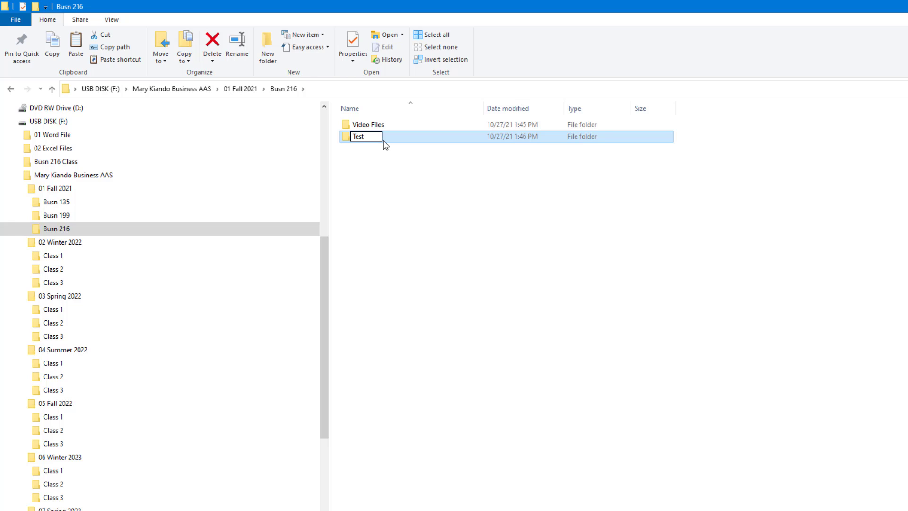
{"action": "type", "text": "s"}
{"action": "key", "text": "Return"}
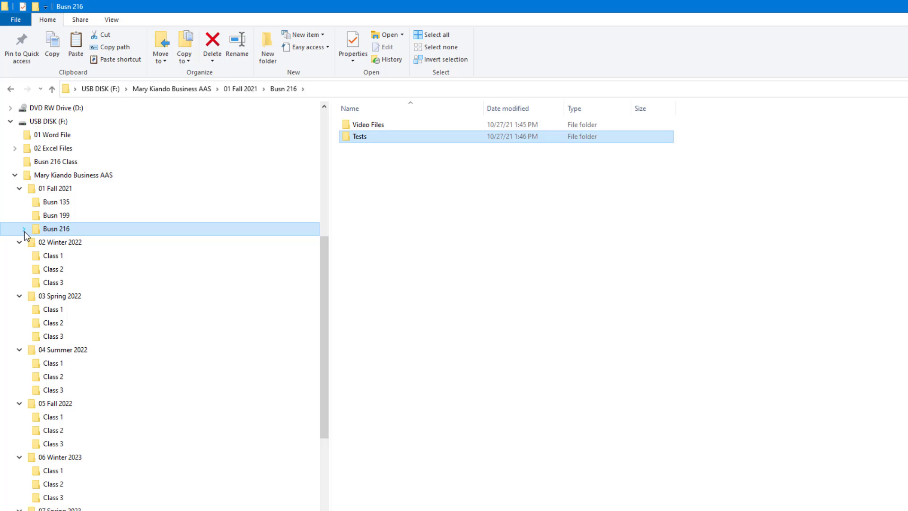
Step: In Busn 216's Video Files folder, create a folder named 01 Windows Explorer
{"action": "left_click", "coordinate": [24, 230]}
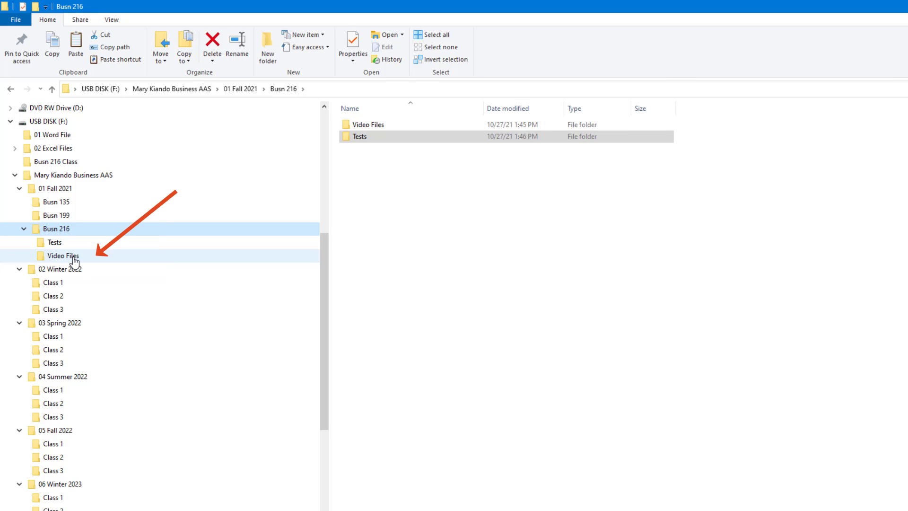
{"action": "left_click", "coordinate": [74, 259]}
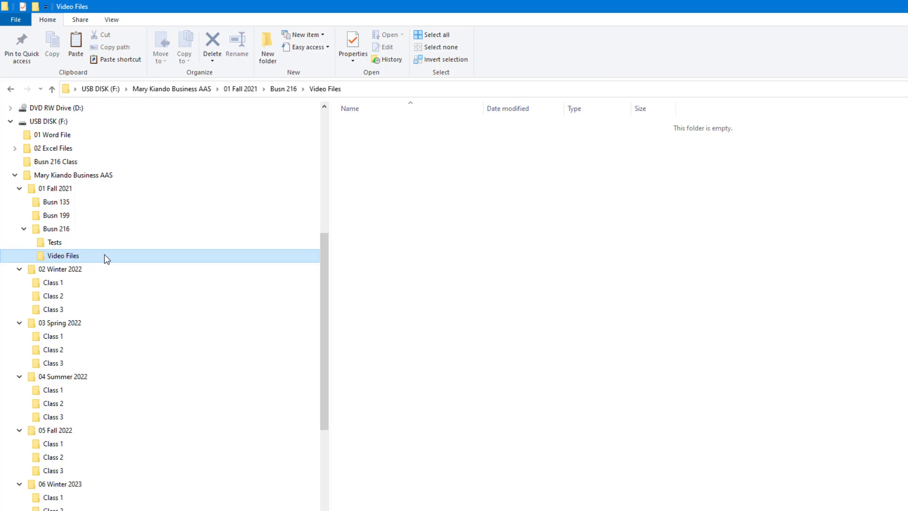
{"action": "key", "text": "ctrl+shift+n"}
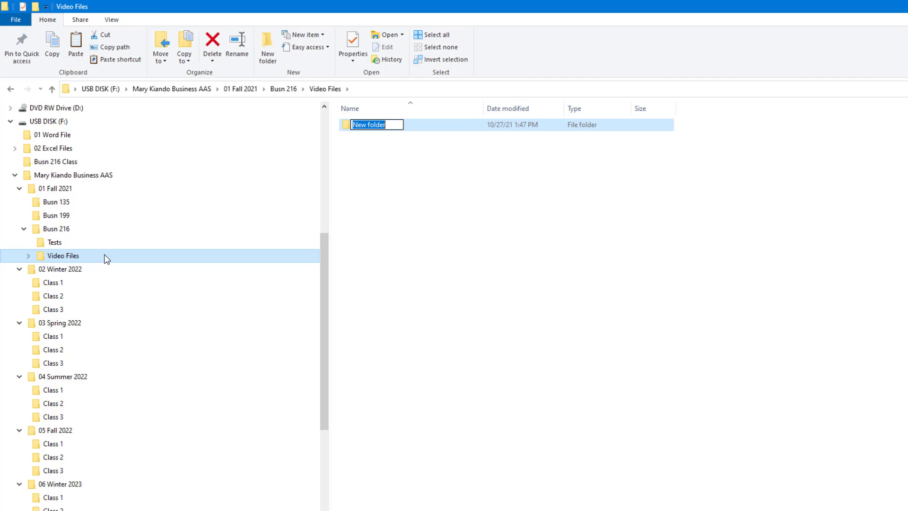
{"action": "type", "text": "01"}
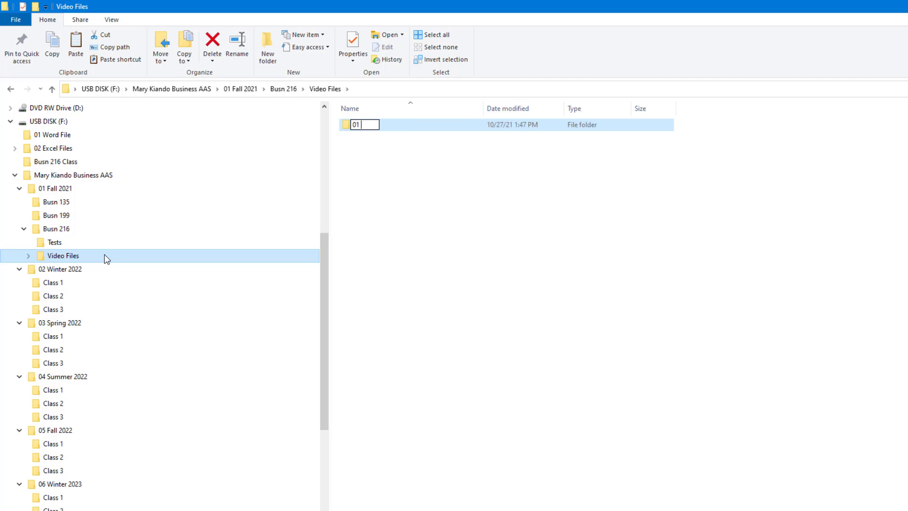
{"action": "type", "text": " Windows Exop"}
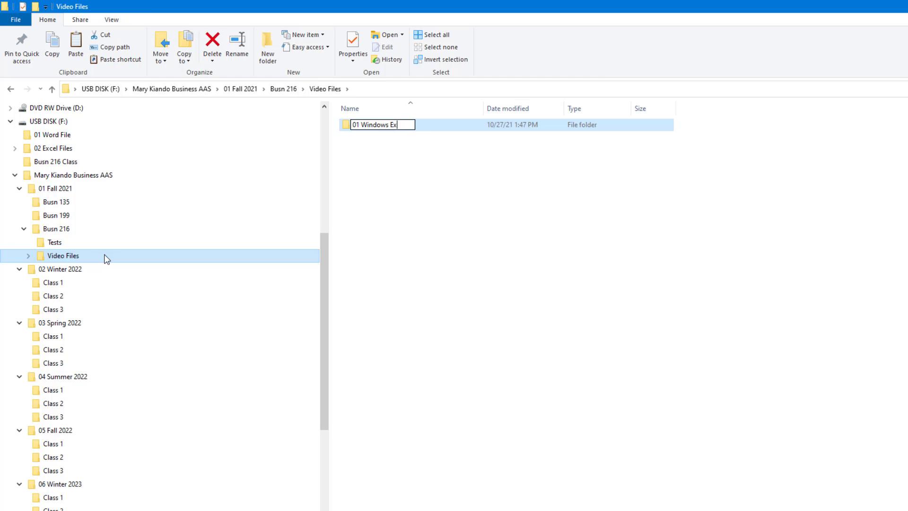
{"action": "key", "text": "BackSpace"}
{"action": "type", "text": "plorer"}
{"action": "key", "text": "Return"}
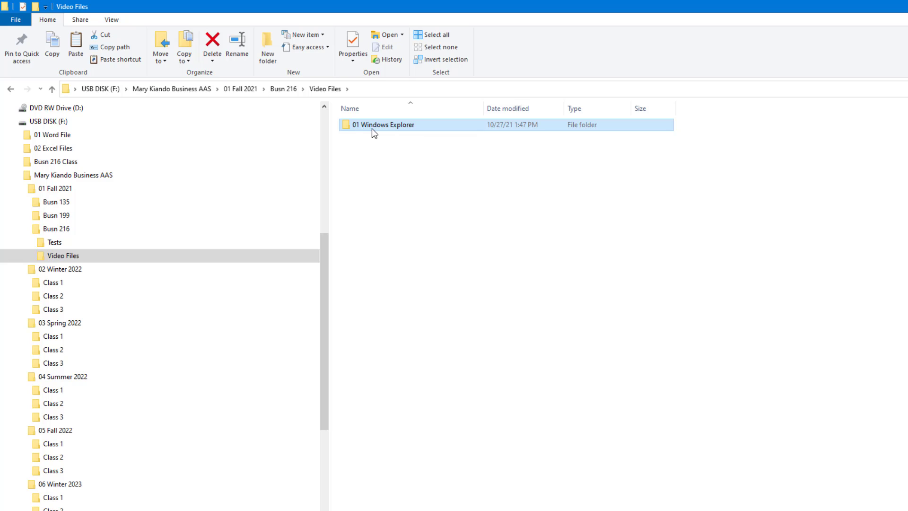
Step: Add folders named 02 PowerPoint and 03 Word to Video Files
{"action": "left_click", "coordinate": [335, 162]}
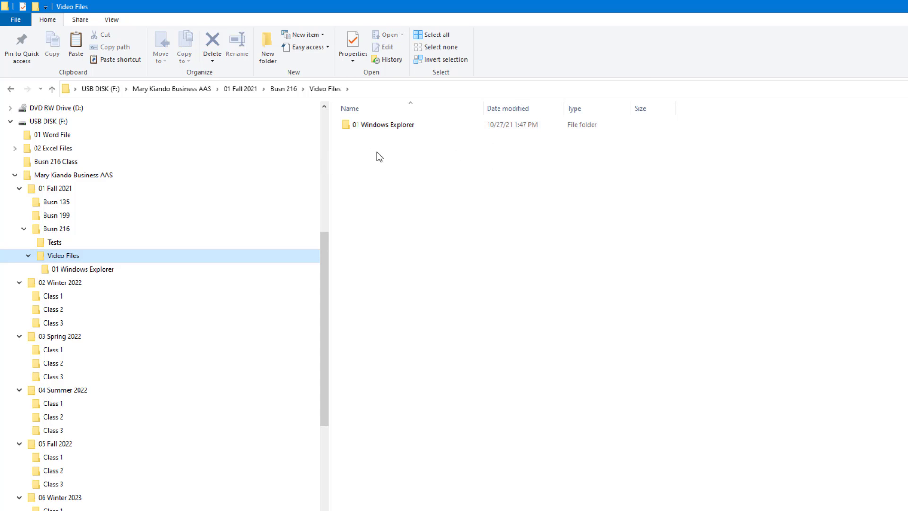
{"action": "key", "text": "ctrl+shift+n"}
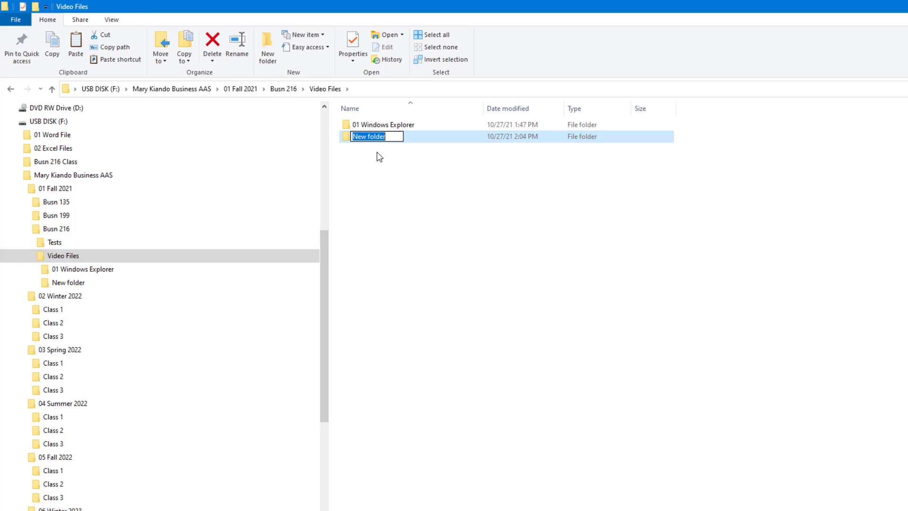
{"action": "type", "text": "02"}
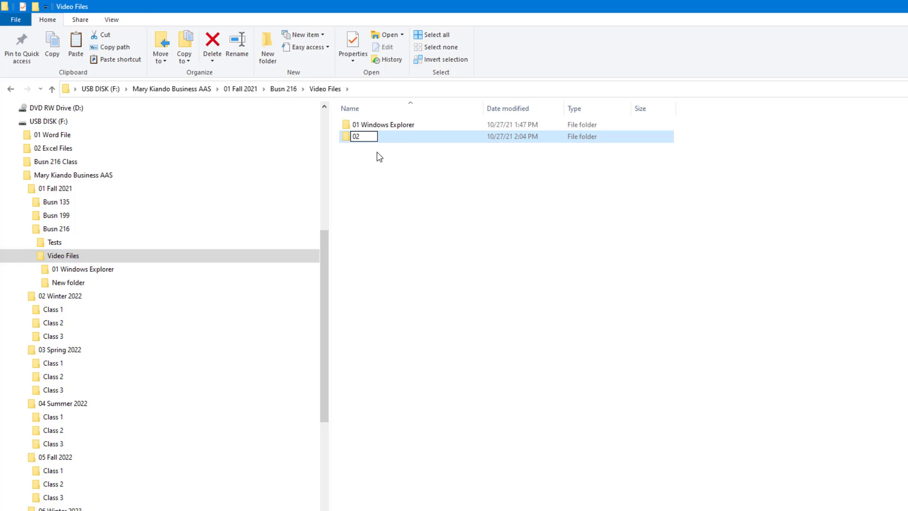
{"action": "type", "text": " PowerPoint"}
{"action": "key", "text": "Return"}
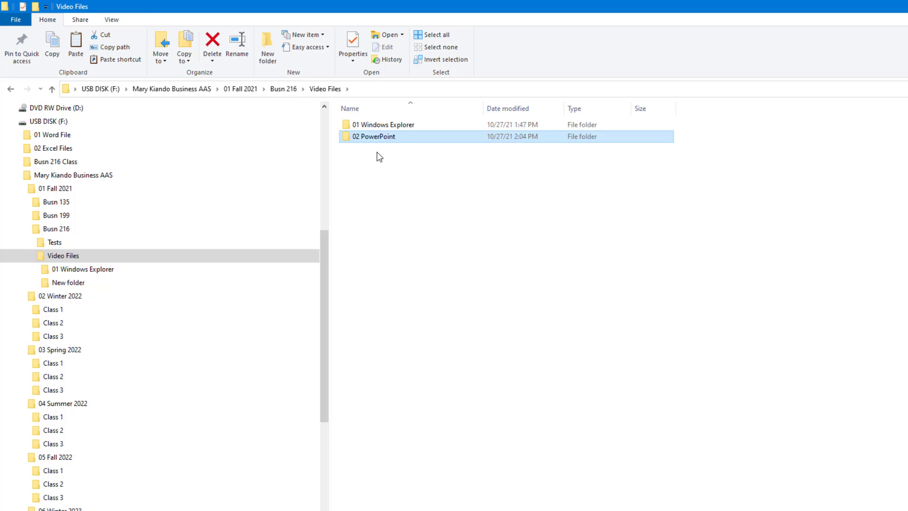
{"action": "key", "text": "ctrl+shift+n"}
{"action": "type", "text": "0"}
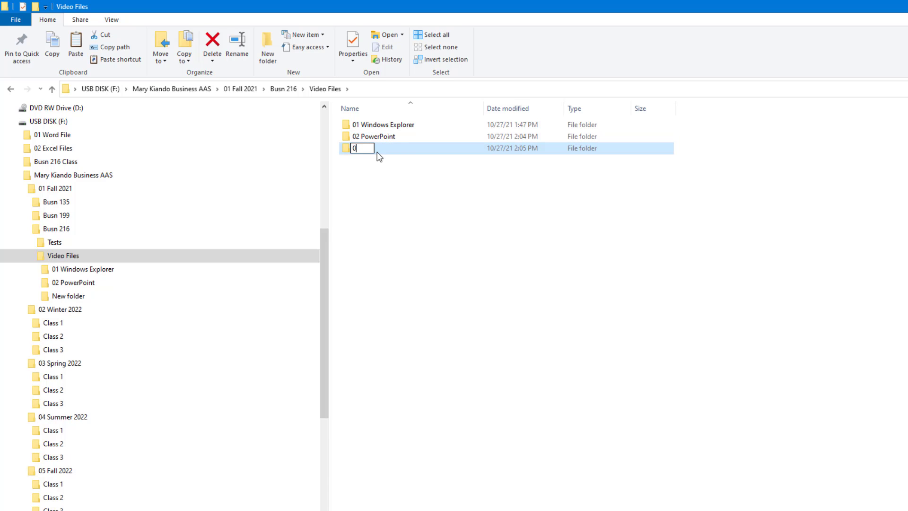
{"action": "type", "text": "3 Word"}
{"action": "key", "text": "Return"}
Step: Add 04 Excel and 05 Access folders, then open 01 Windows Explorer
{"action": "key", "text": "ctrl+shift+n"}
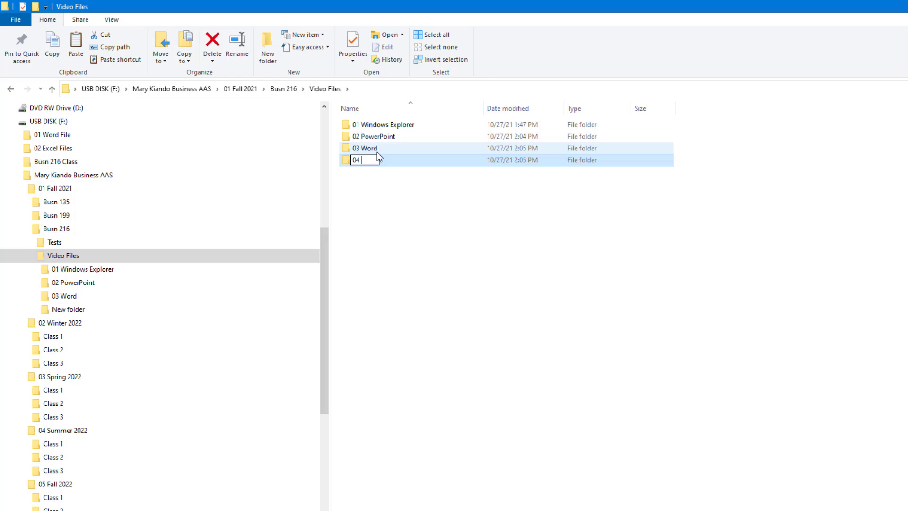
{"action": "type", "text": "04 Excel"}
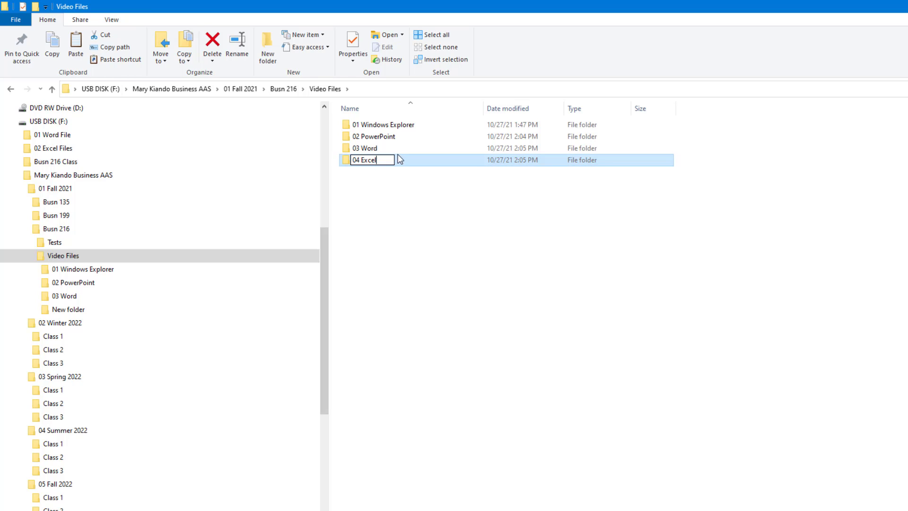
{"action": "key", "text": "Return"}
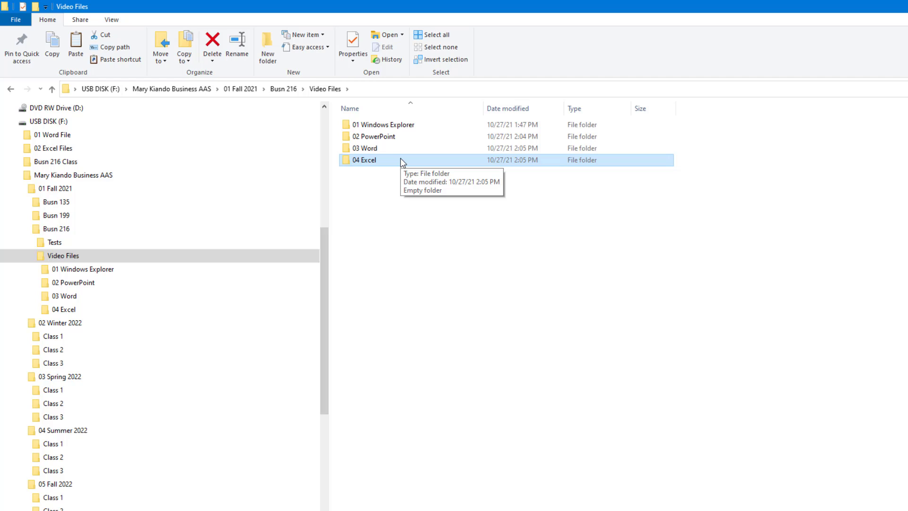
{"action": "key", "text": "ctrl+shift+n"}
{"action": "type", "text": "05"}
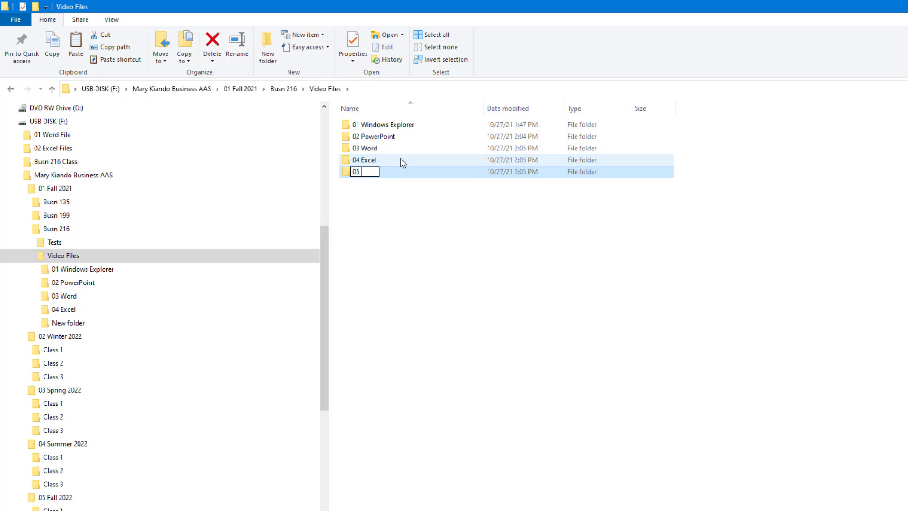
{"action": "type", "text": " Access"}
{"action": "key", "text": "Return"}
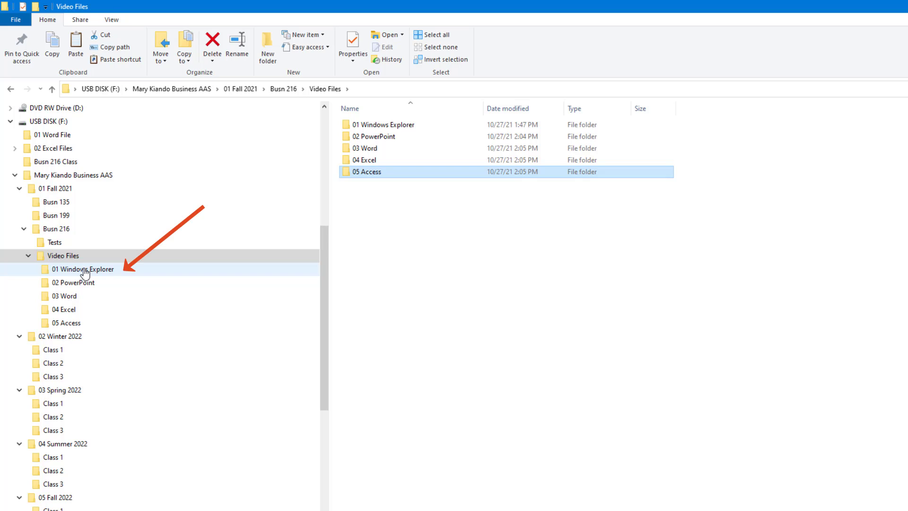
{"action": "left_click", "coordinate": [72, 272]}
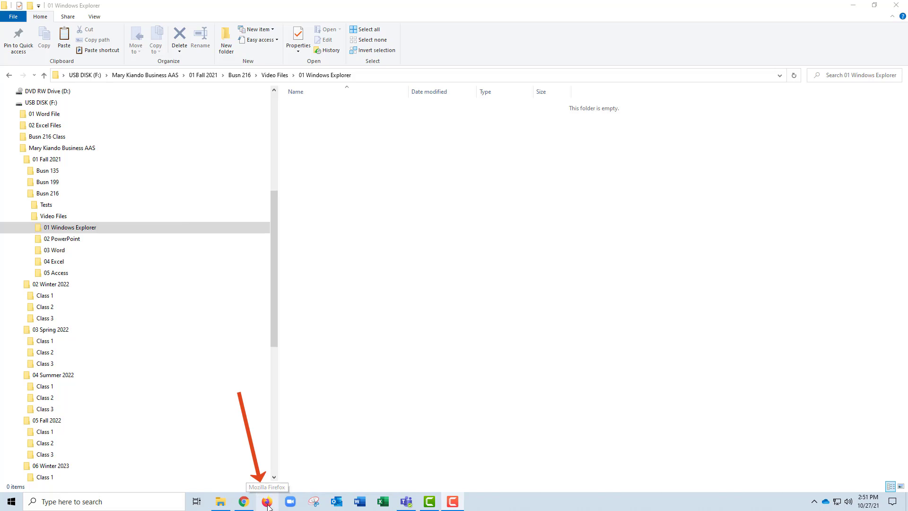
Step: In Firefox, go to the instructor's people.highline.edu home page and open the Busn216 course page
{"action": "left_click", "coordinate": [267, 503]}
{"action": "left_click", "coordinate": [250, 32]}
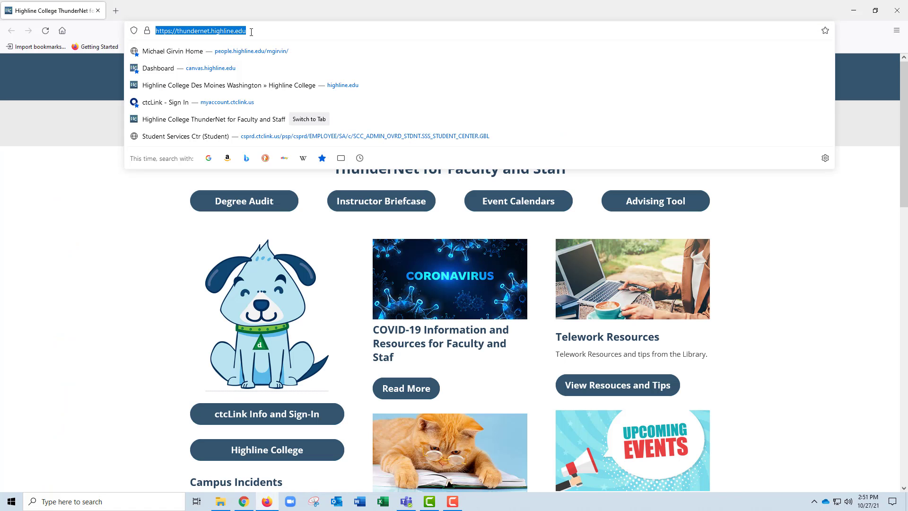
{"action": "type", "text": "Peo"}
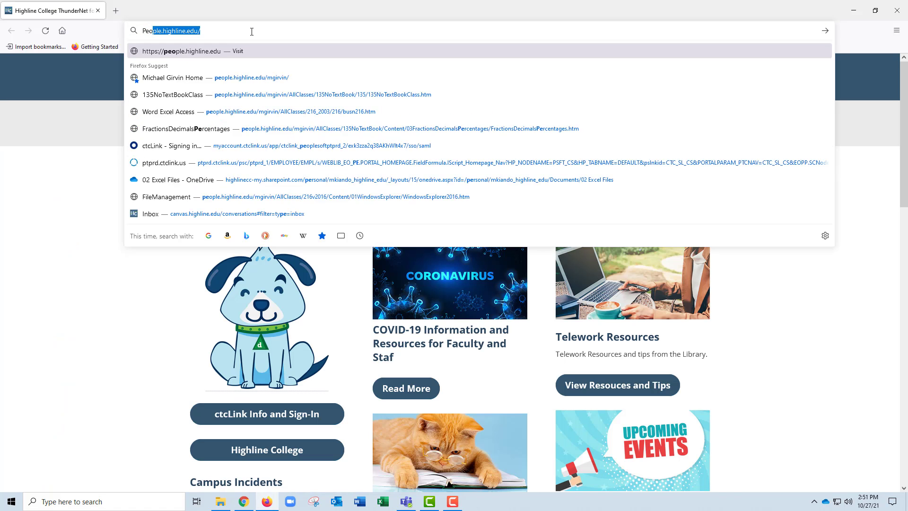
{"action": "type", "text": "ple.highlin"}
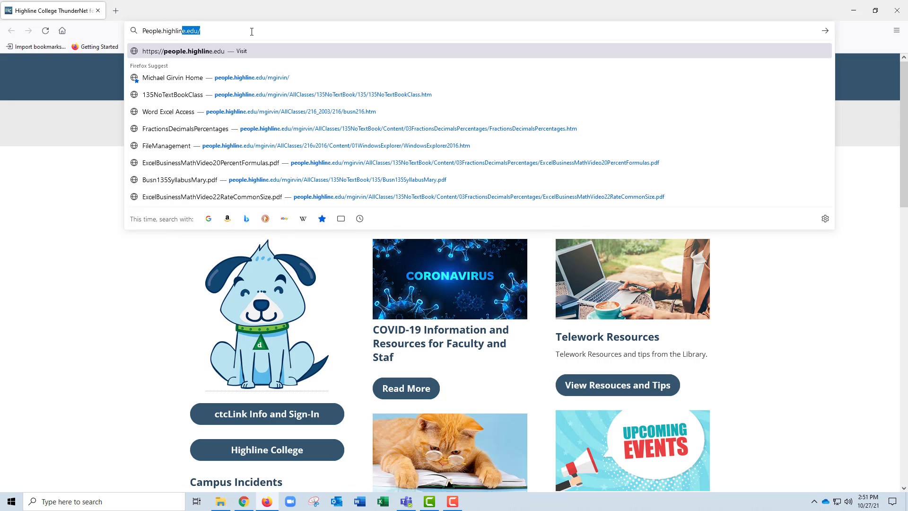
{"action": "type", "text": "e.edu/"}
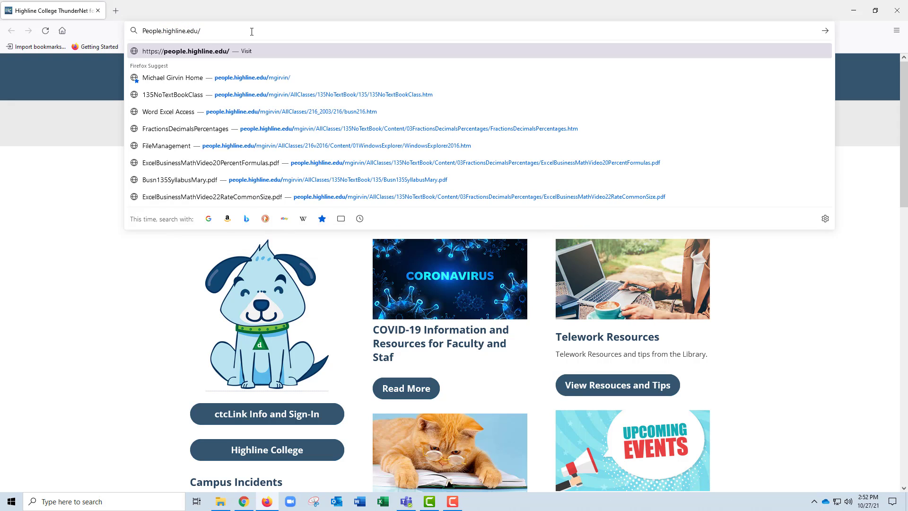
{"action": "type", "text": "mgirvin/"}
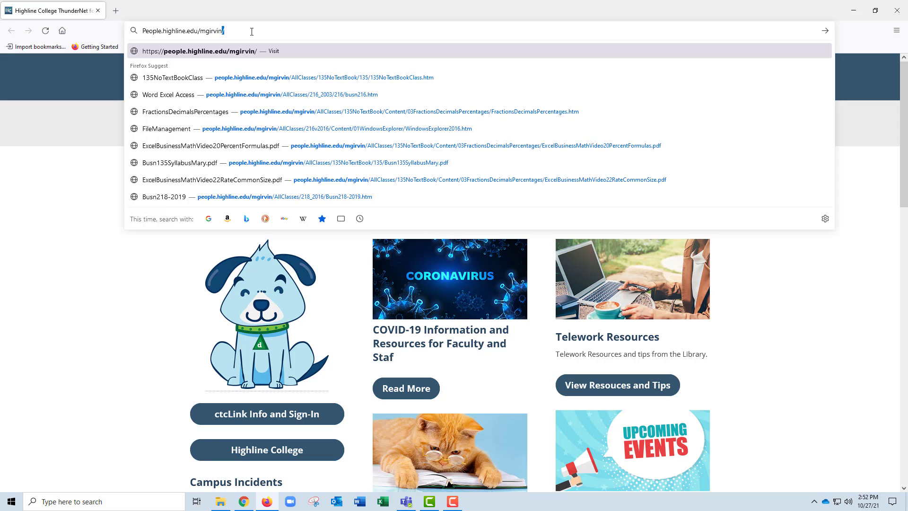
{"action": "key", "text": "Return"}
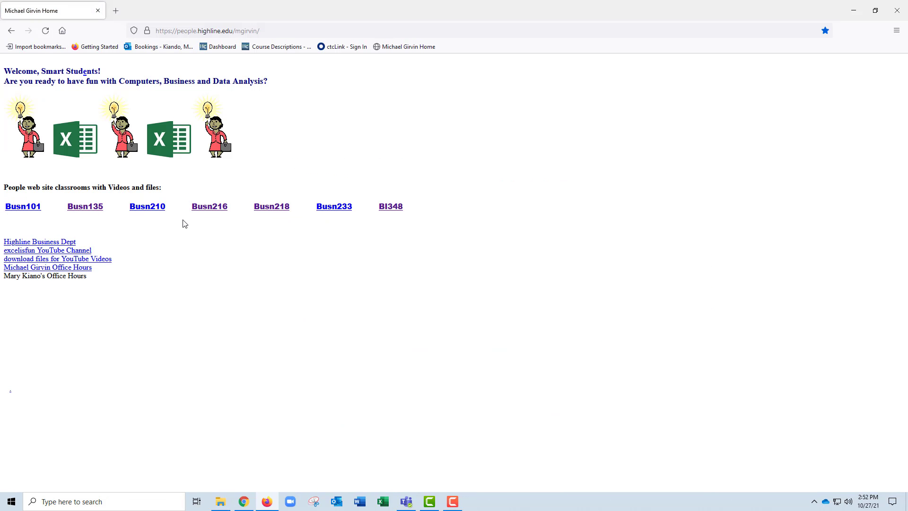
{"action": "left_click", "coordinate": [216, 211]}
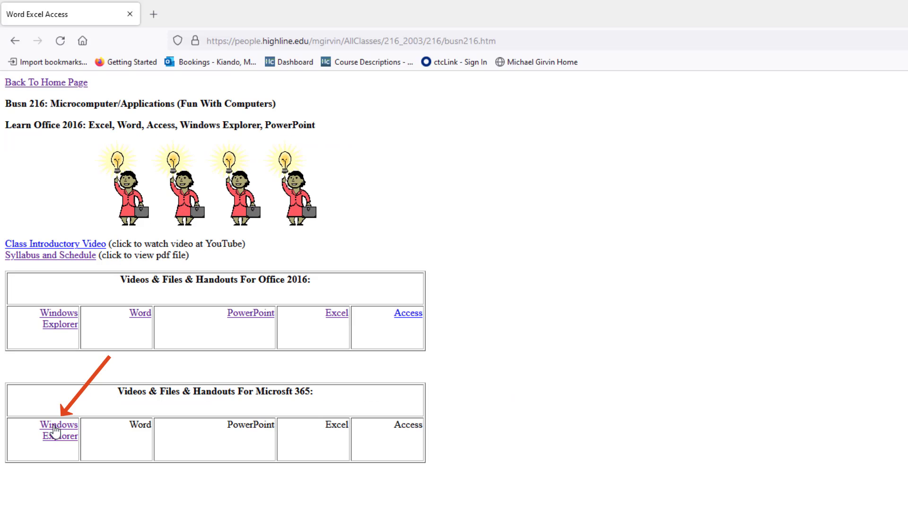
Step: Go to the Windows Explorer class content page listing Video/Class Projects 01–03 and their handouts
{"action": "left_click", "coordinate": [55, 430]}
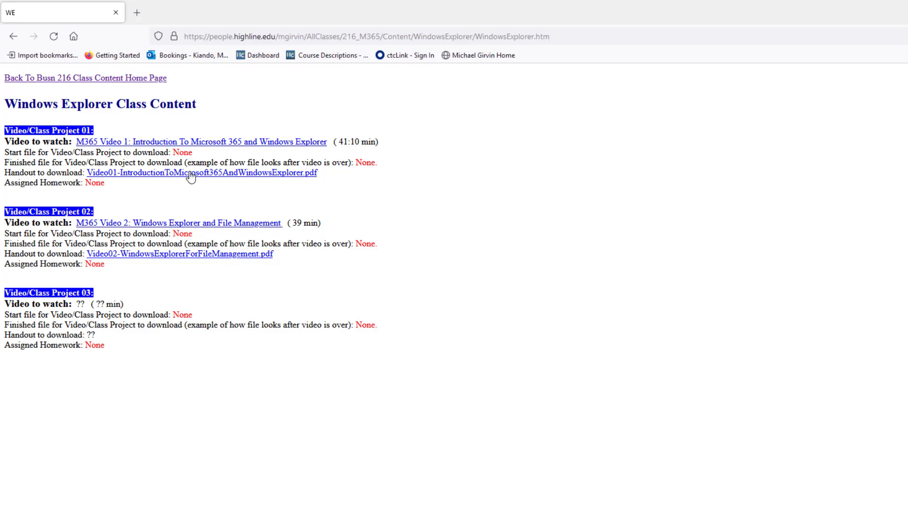
Step: Save the Video01 handout PDF to USB DISK (F:) > 01 Fall 2021 > Busn 216 > Video Files > 01 Windows Explorer
{"action": "right_click", "coordinate": [227, 179]}
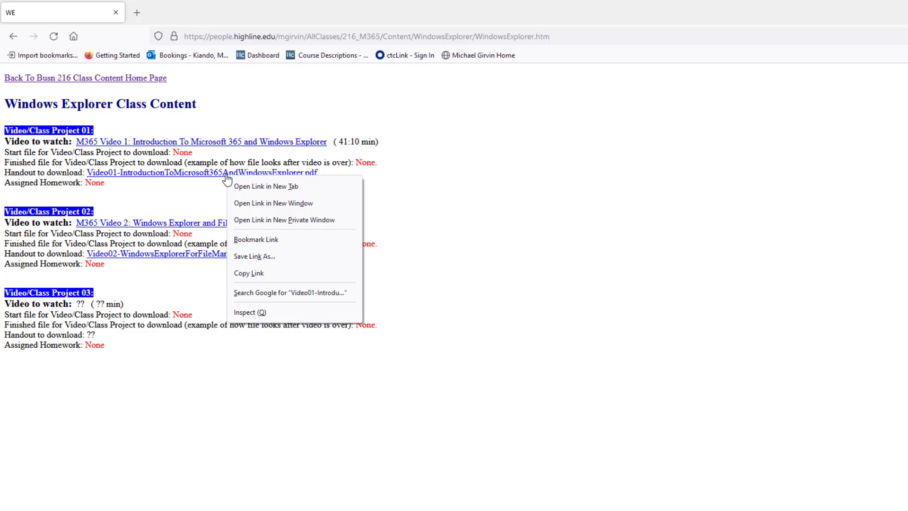
{"action": "left_click", "coordinate": [259, 256]}
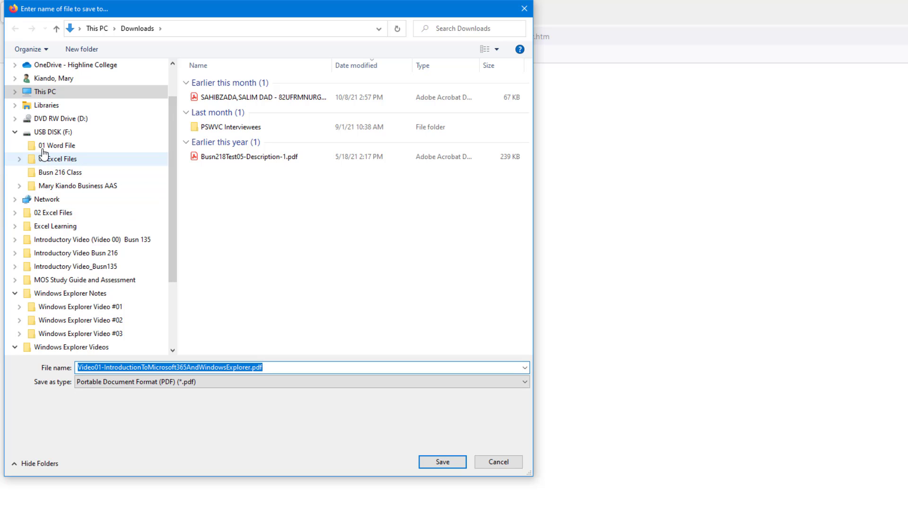
{"action": "left_click", "coordinate": [59, 137]}
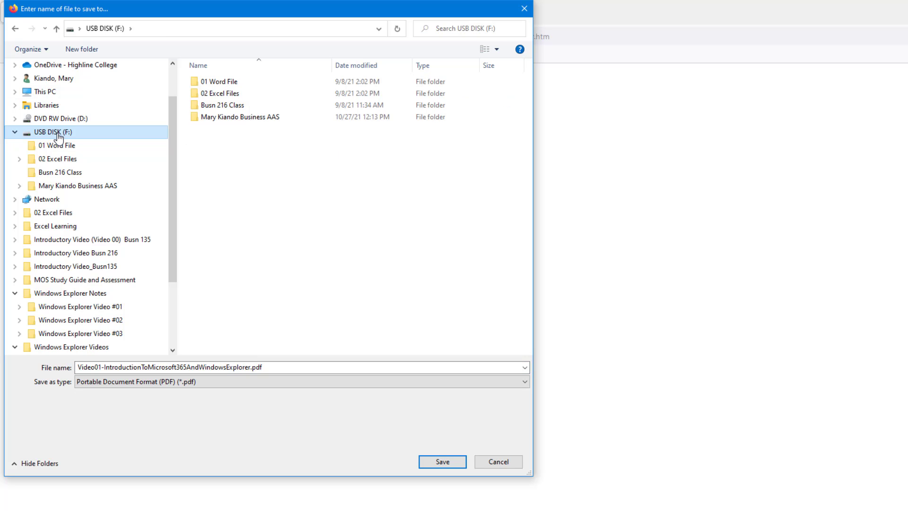
{"action": "left_click", "coordinate": [70, 189]}
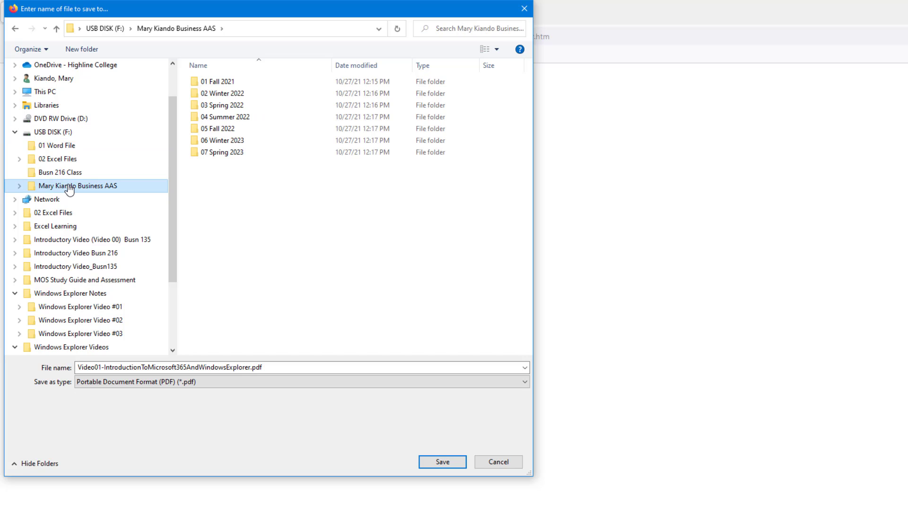
{"action": "left_click", "coordinate": [20, 187]}
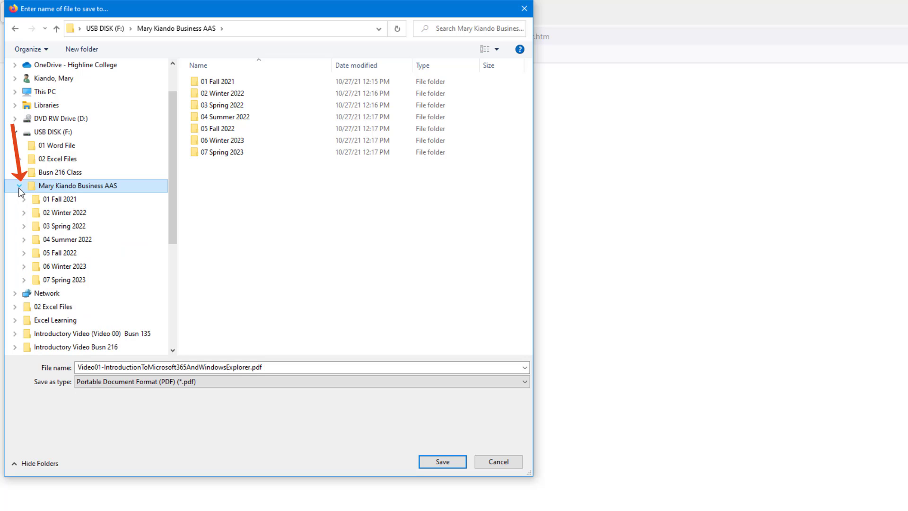
{"action": "left_click", "coordinate": [57, 200]}
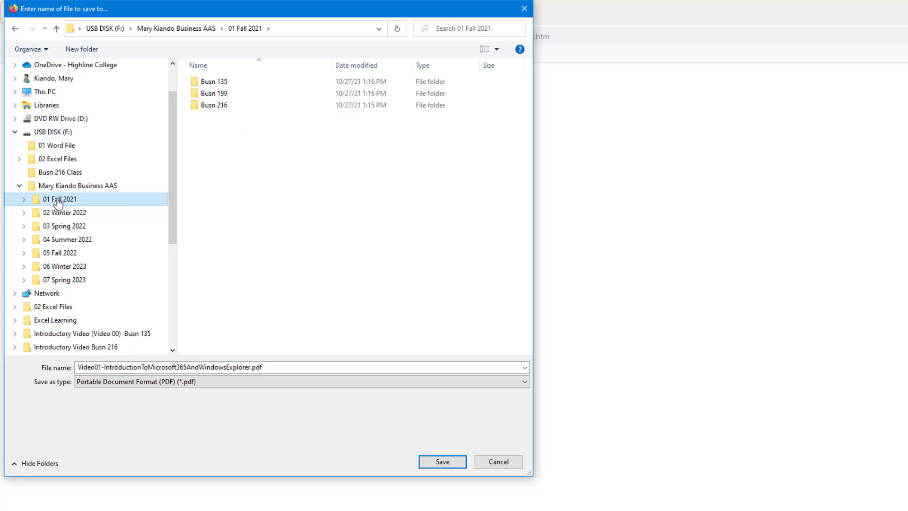
{"action": "double_click", "coordinate": [57, 200]}
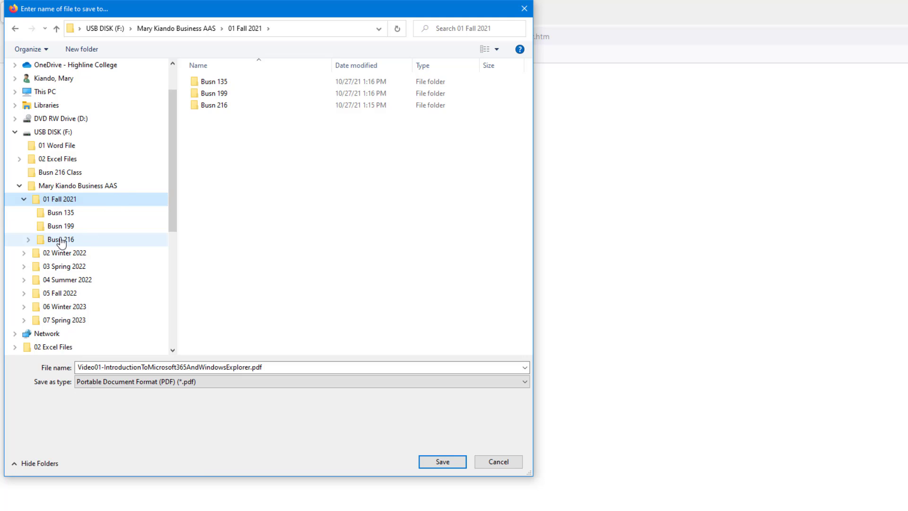
{"action": "double_click", "coordinate": [60, 241]}
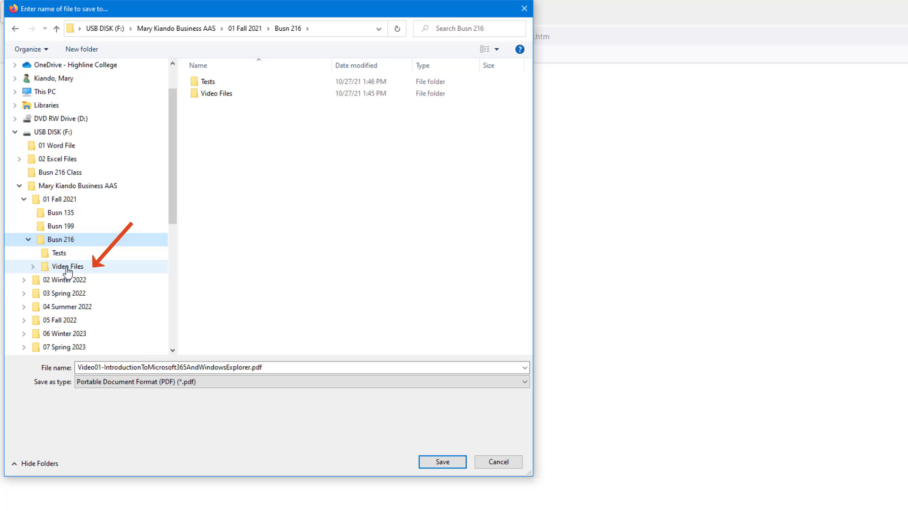
{"action": "double_click", "coordinate": [71, 268]}
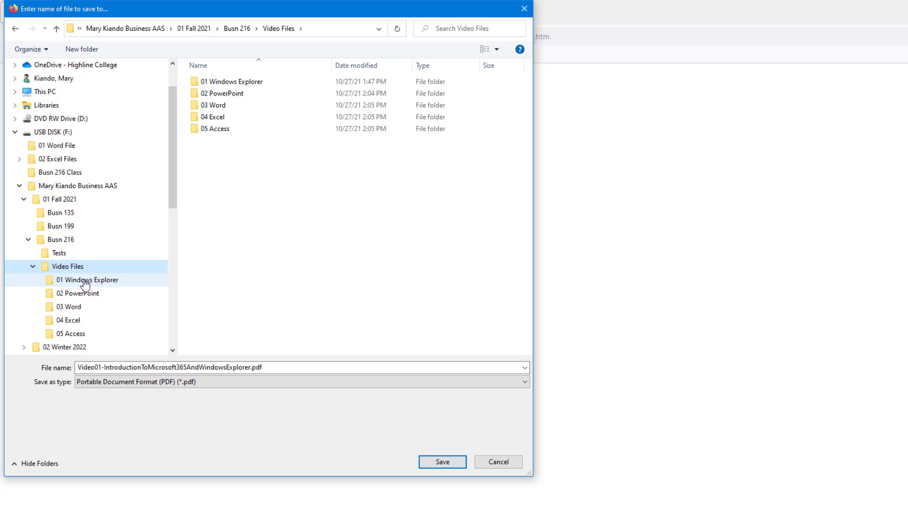
{"action": "left_click", "coordinate": [86, 283]}
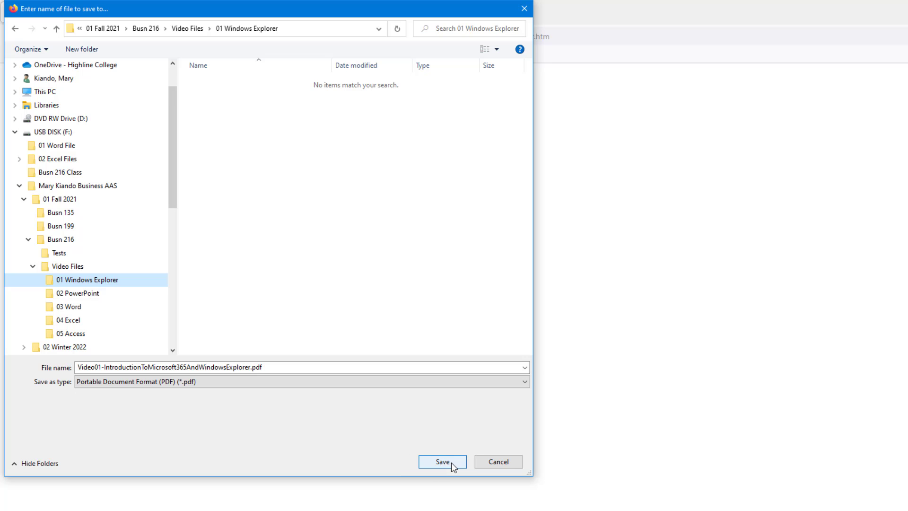
{"action": "left_click", "coordinate": [452, 464]}
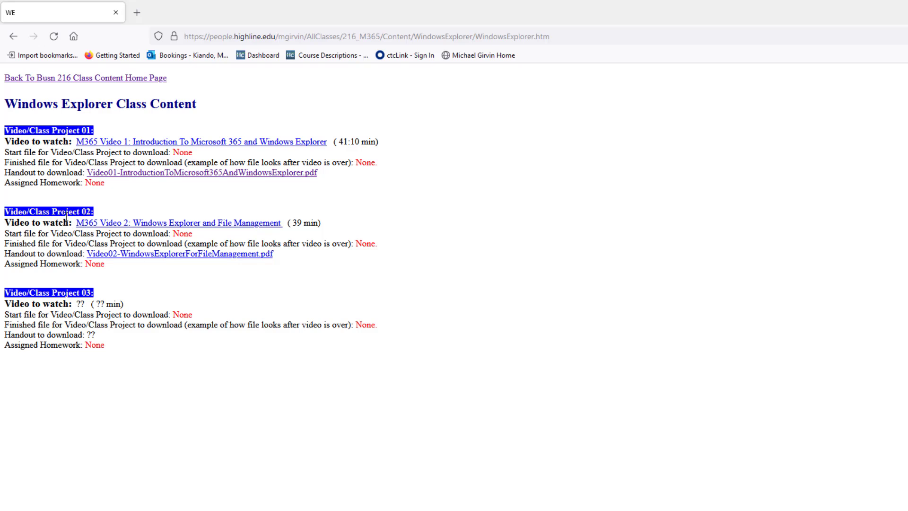
Step: Save the Video02-WindowsExplorerForFileManagement.pdf handout into the 01 Windows Explorer folder
{"action": "right_click", "coordinate": [215, 259]}
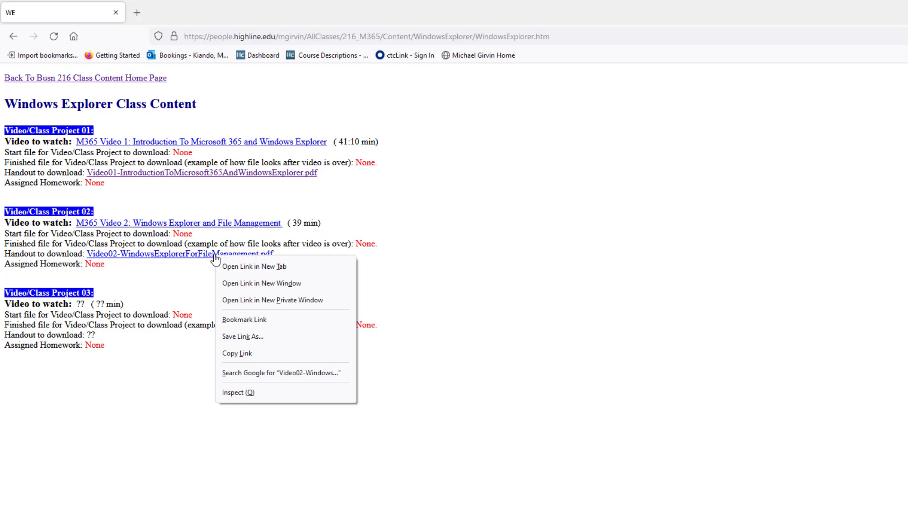
{"action": "left_click", "coordinate": [244, 336]}
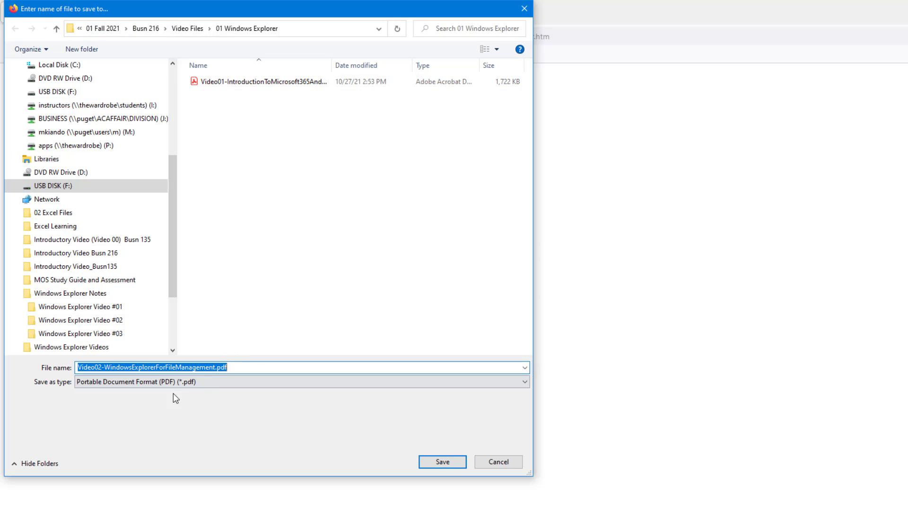
{"action": "left_click", "coordinate": [444, 462]}
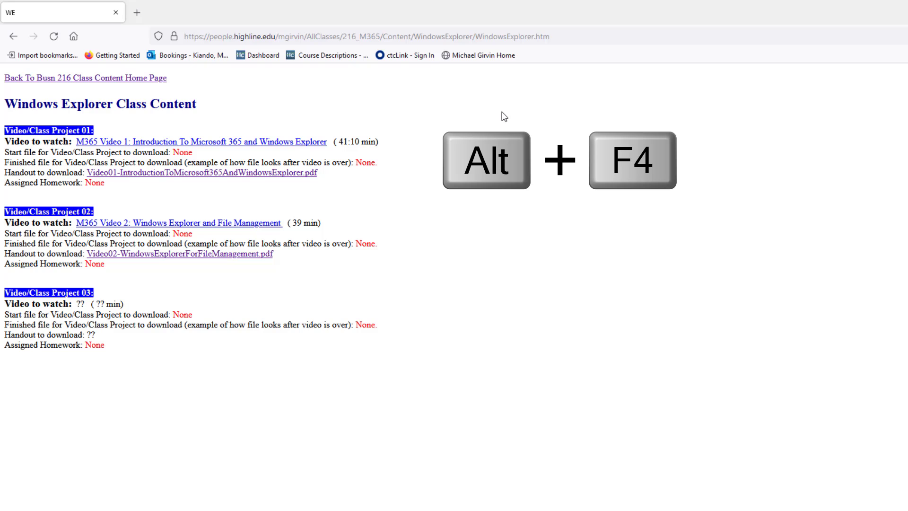
Step: Close Firefox, confirm both PDFs are in 01 Windows Explorer, and move to the Tests folder
{"action": "key", "text": "alt+F4"}
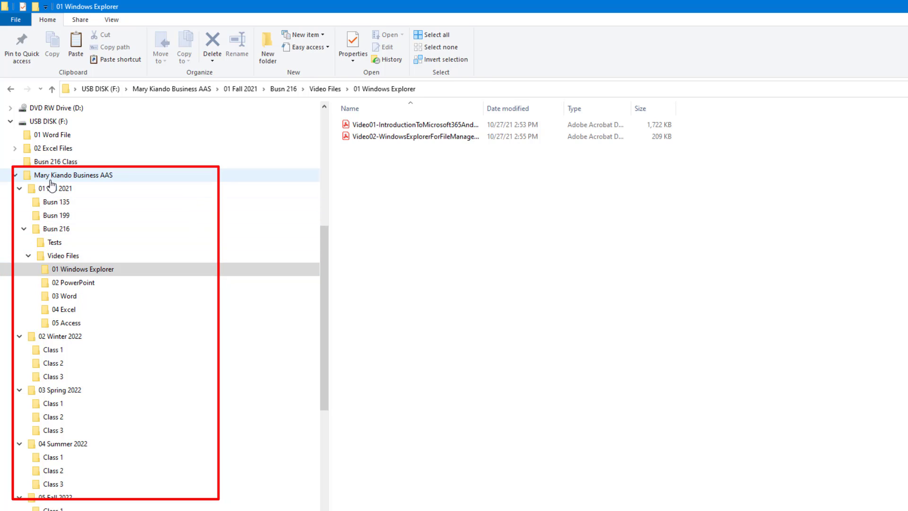
{"action": "left_click", "coordinate": [69, 271]}
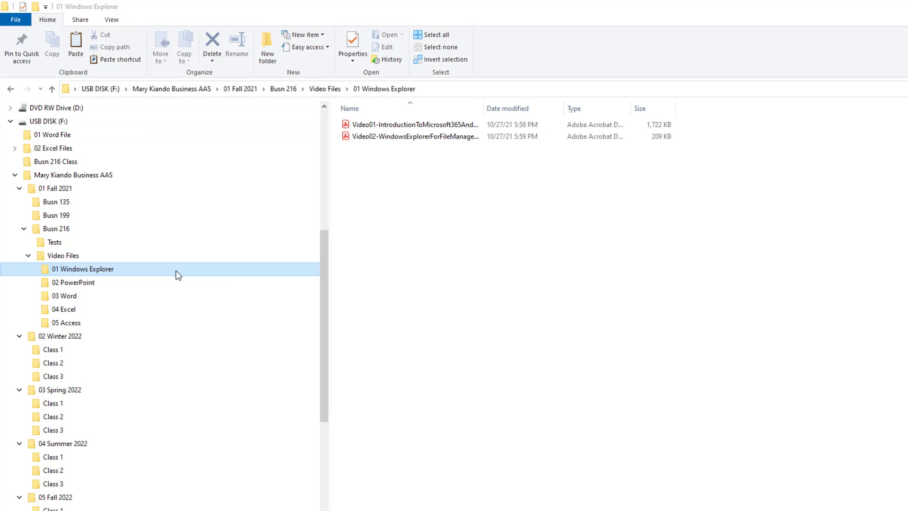
{"action": "left_click", "coordinate": [63, 243]}
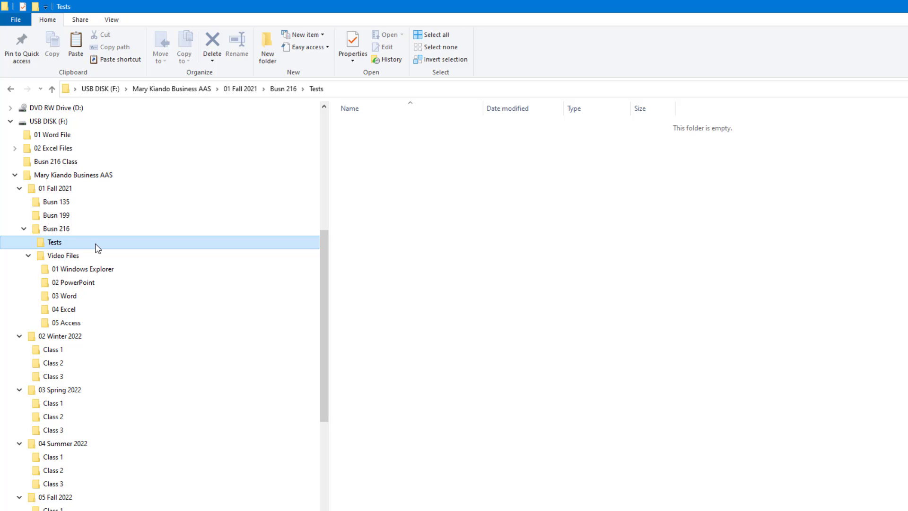
Step: Create folders Your Name Test 1 and Your Name Test 2 inside Tests
{"action": "key", "text": "ctrl+shift+n"}
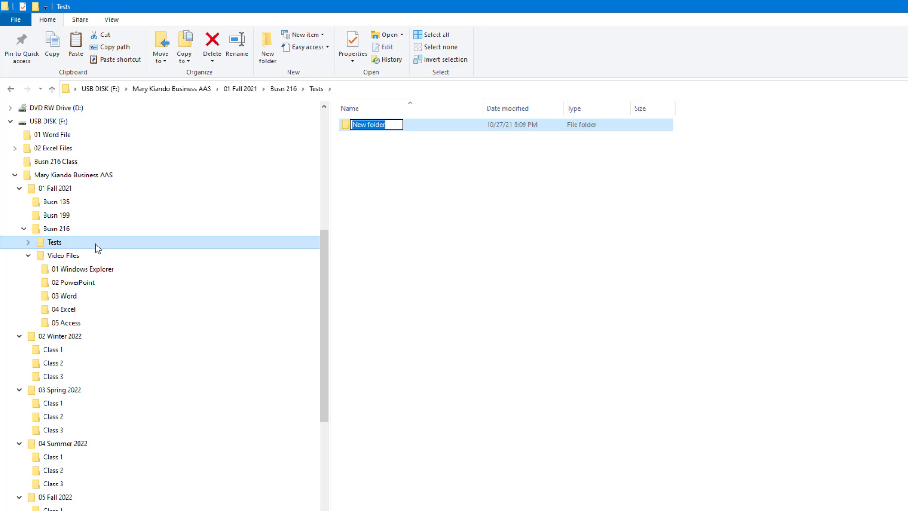
{"action": "type", "text": "You"}
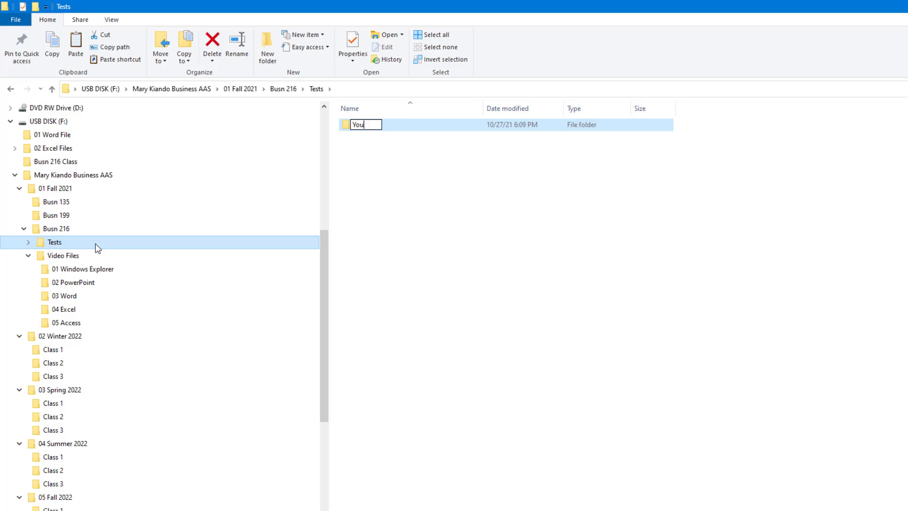
{"action": "type", "text": "r Name Test 1"}
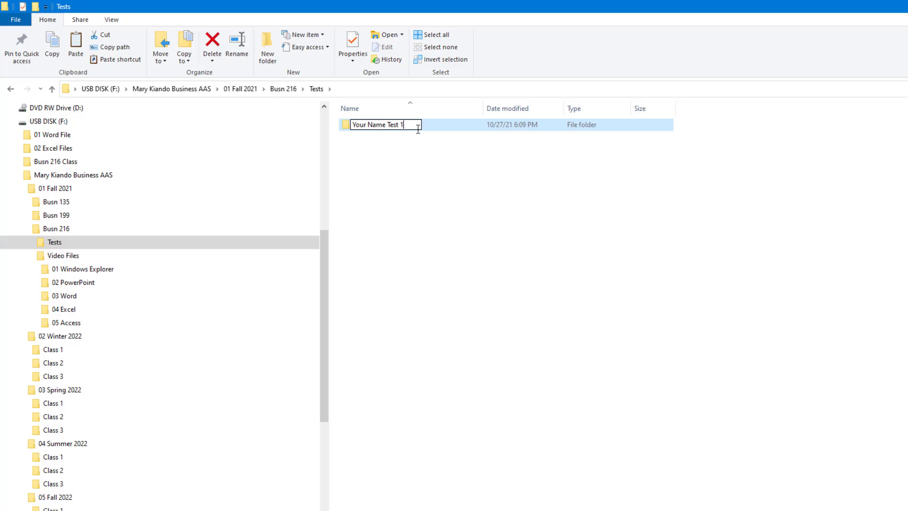
{"action": "key", "text": "Return"}
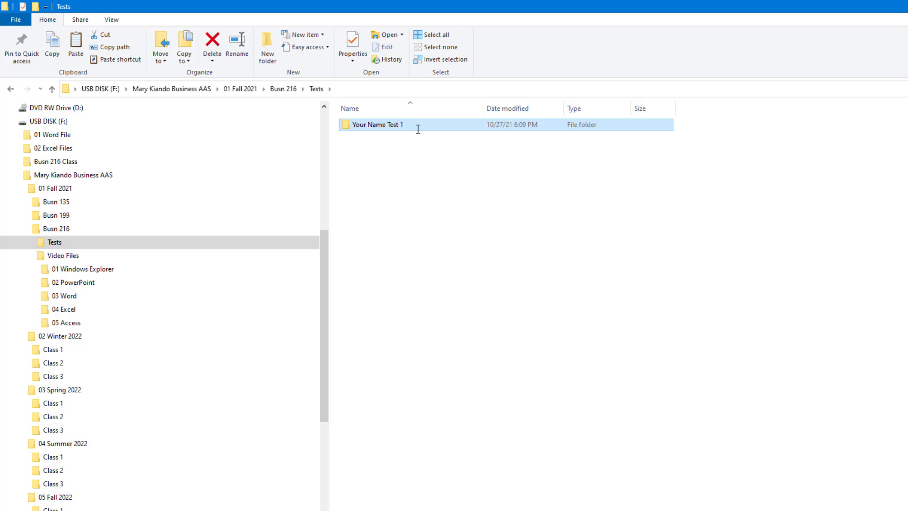
{"action": "key", "text": "ctrl+shift+n"}
{"action": "type", "text": "Your"}
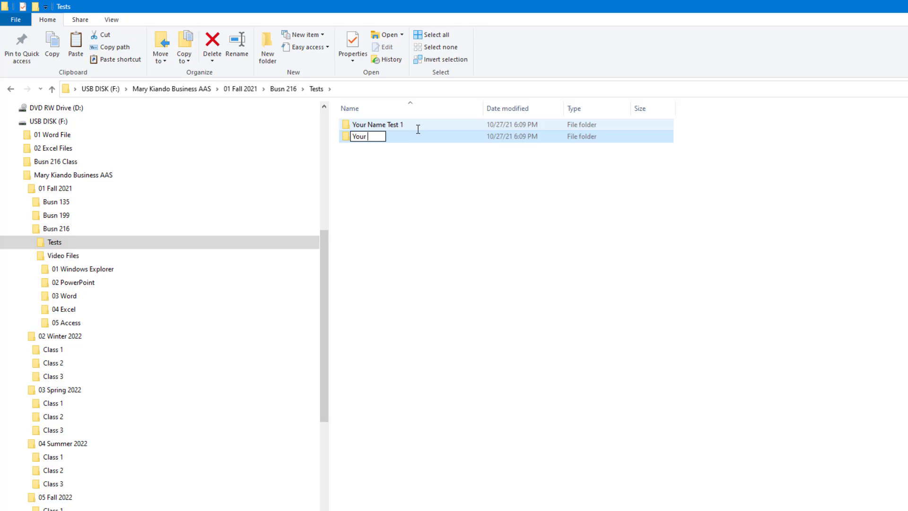
{"action": "type", "text": " Name Test 2"}
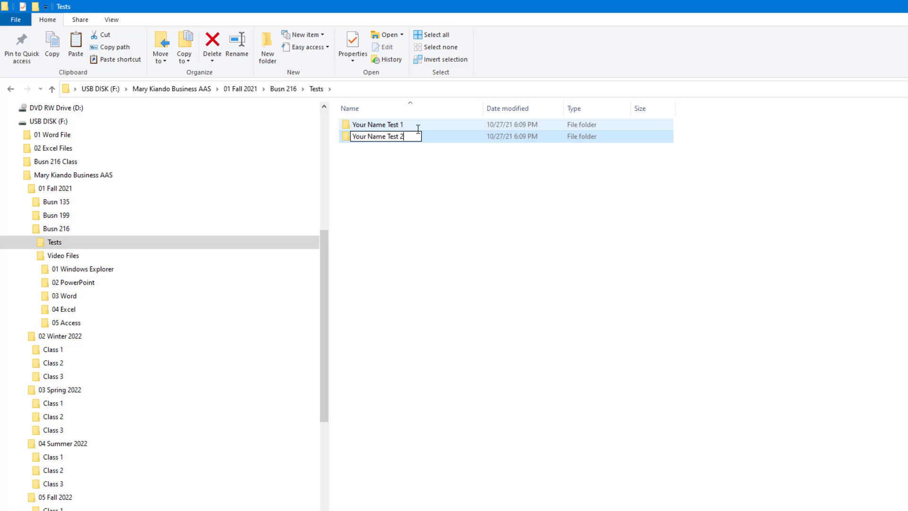
{"action": "key", "text": "Return"}
Step: Add folders Your Name Test 3 and Your Name Test 4, then return to 01 Windows Explorer
{"action": "key", "text": "ctrl+shift+n"}
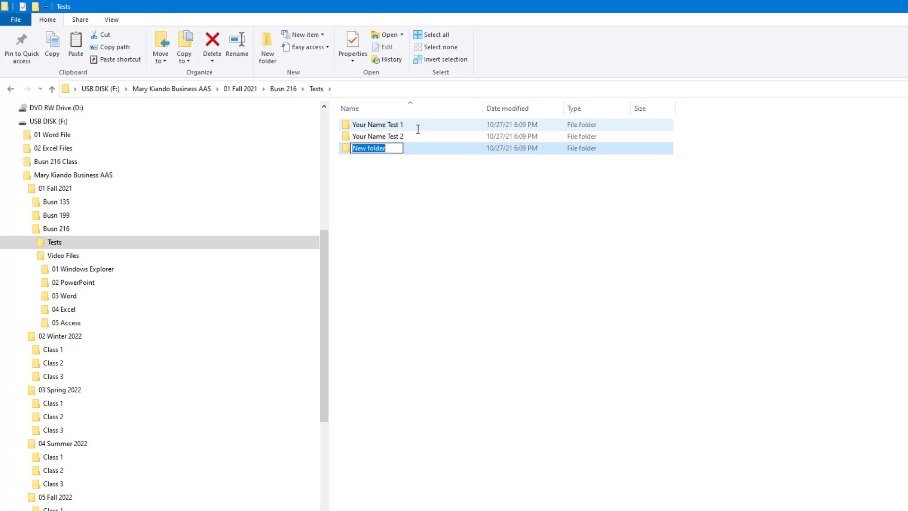
{"action": "type", "text": "Your Name Test "}
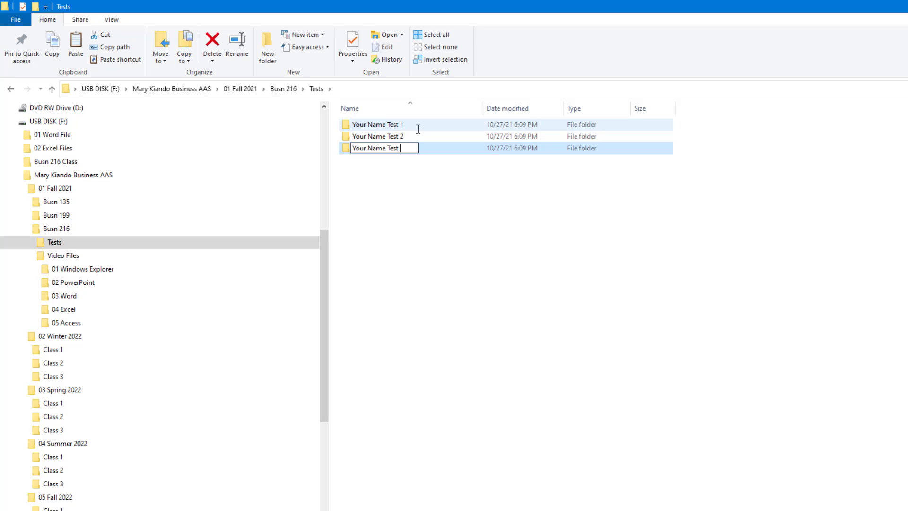
{"action": "type", "text": "3"}
{"action": "key", "text": "Return"}
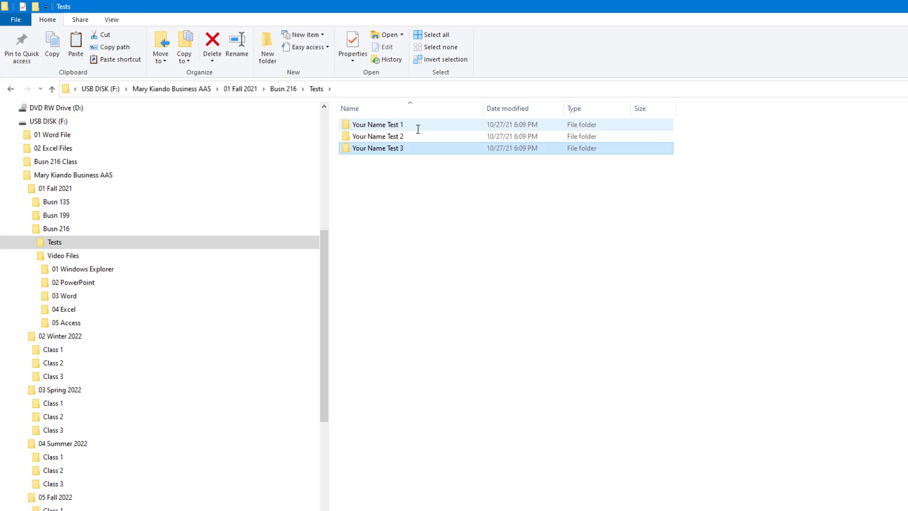
{"action": "key", "text": "ctrl+shift+n"}
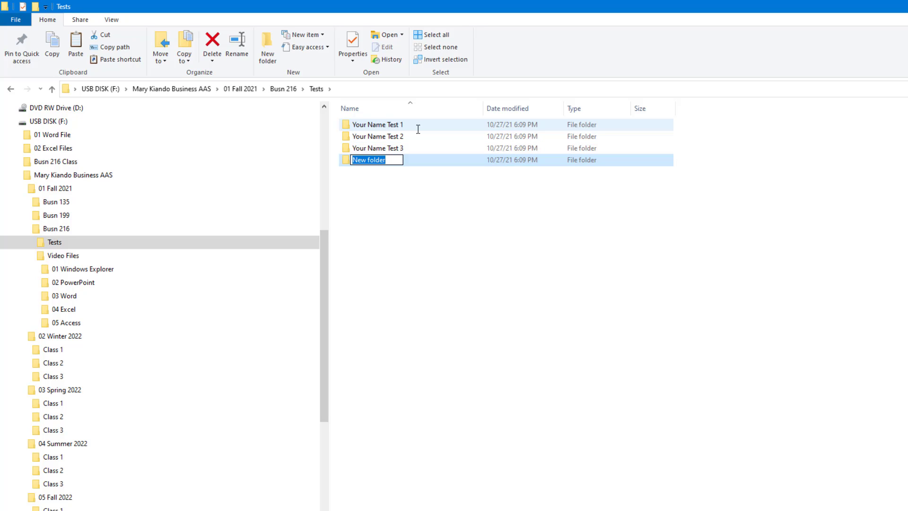
{"action": "type", "text": "Your Name Test"}
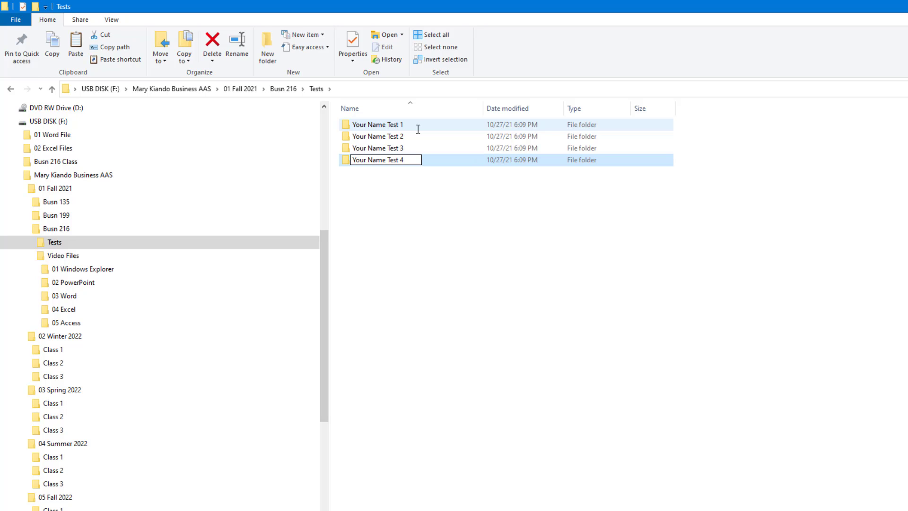
{"action": "type", "text": " 4"}
{"action": "key", "text": "Return"}
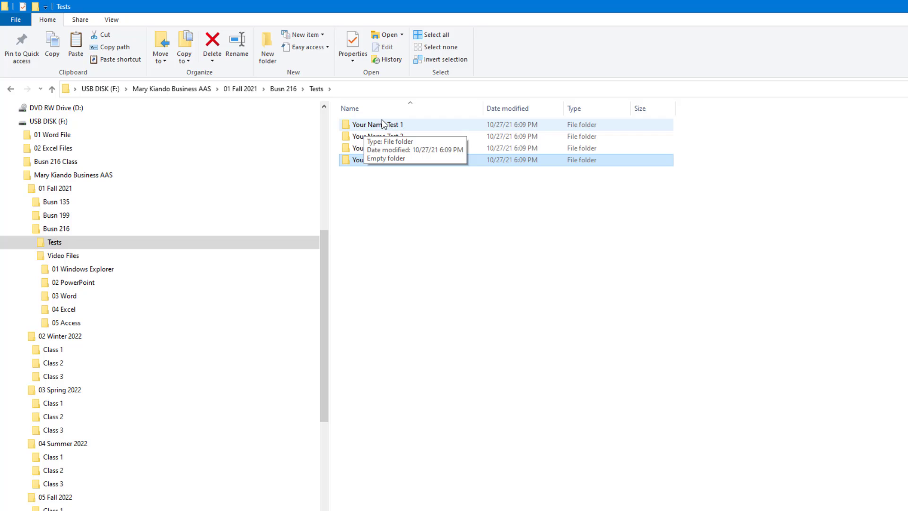
{"action": "left_click", "coordinate": [99, 268]}
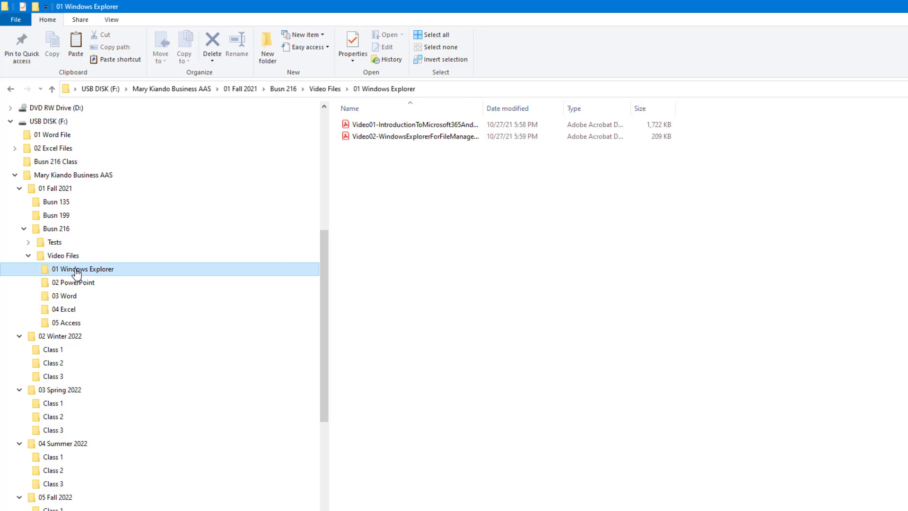